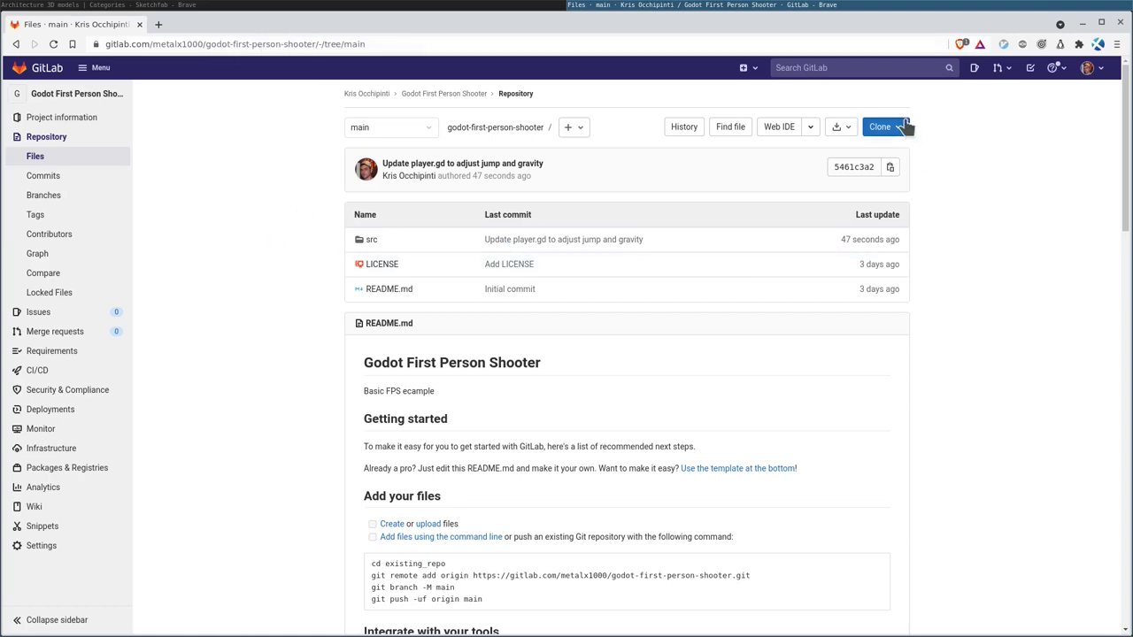
Step: Download the GitLab repository's source code as a zip archive and save it
left_click(851, 130)
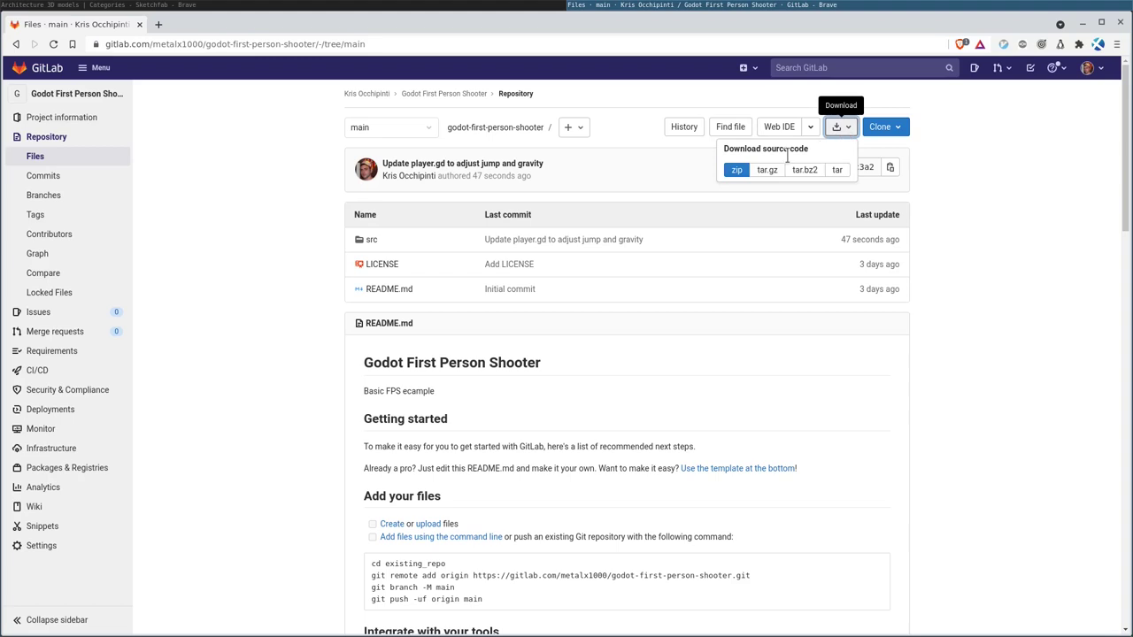
left_click(734, 167)
left_click(868, 540)
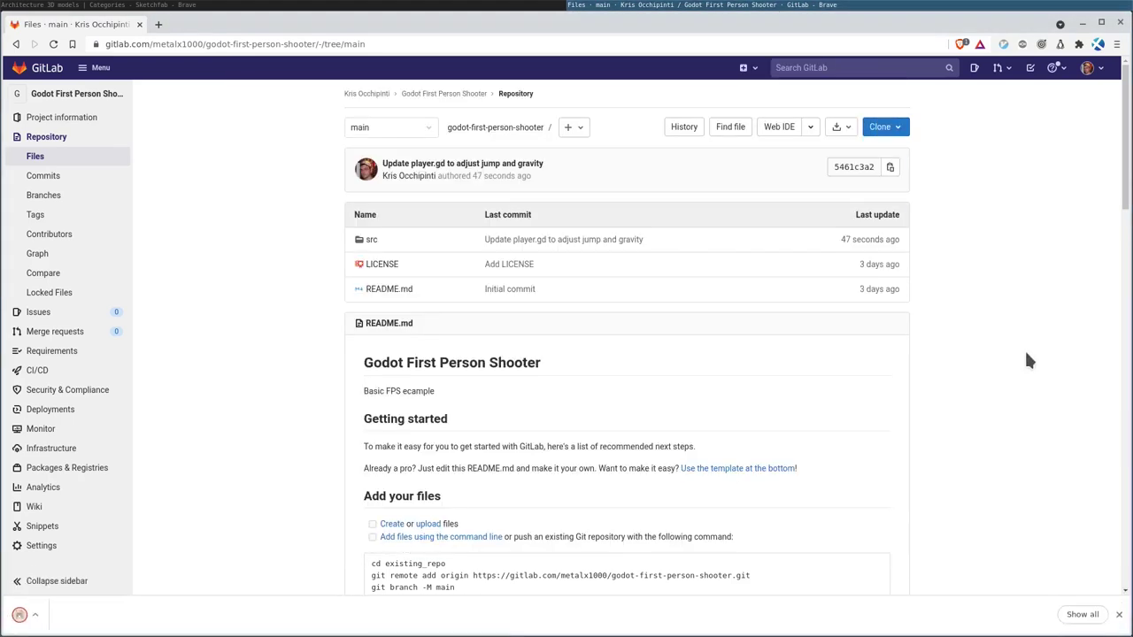
Step: Unzip godot-first-person-shooter-main.zip in the terminal and change into its src folder
key("alt+Tab")
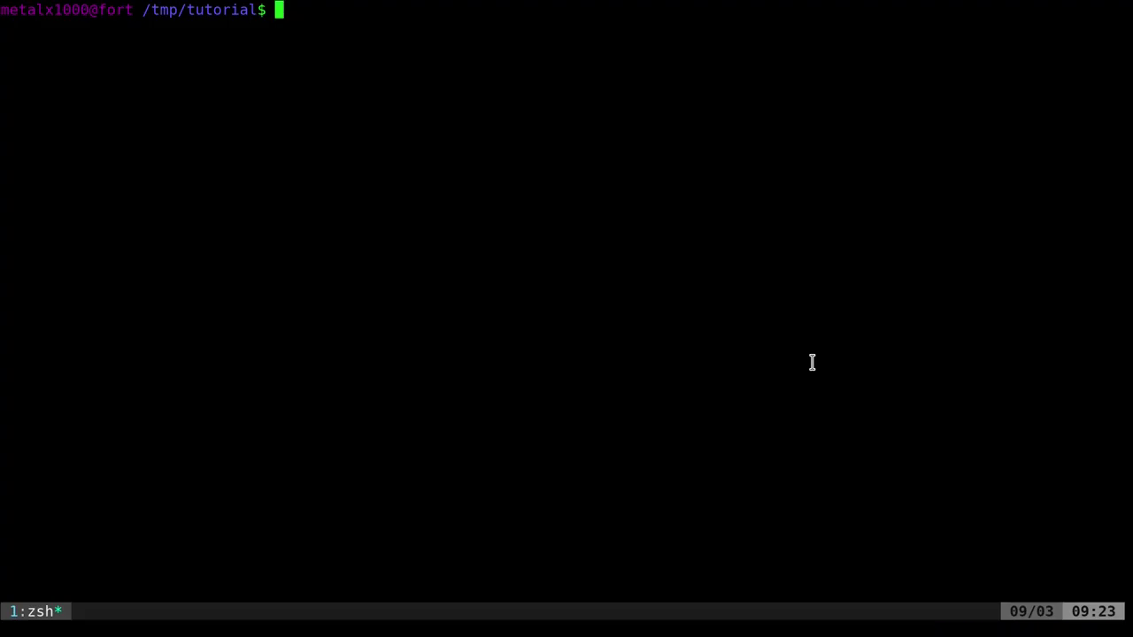
type("unzip godot-first-person-shooter-main.zip")
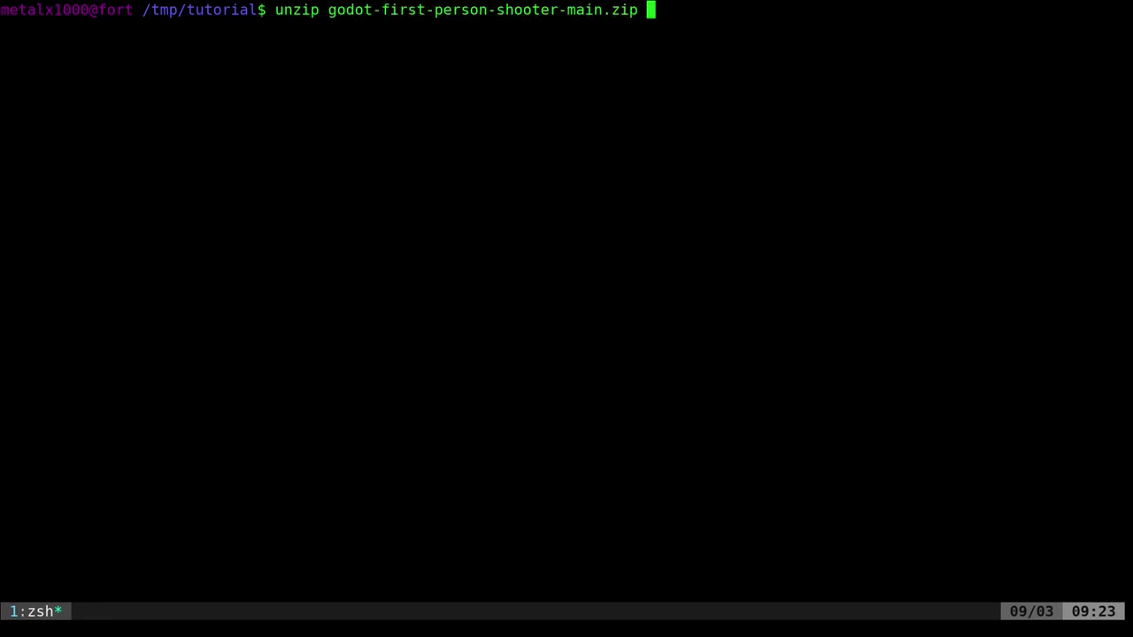
key("Return")
type("cd godot")
key("Tab")
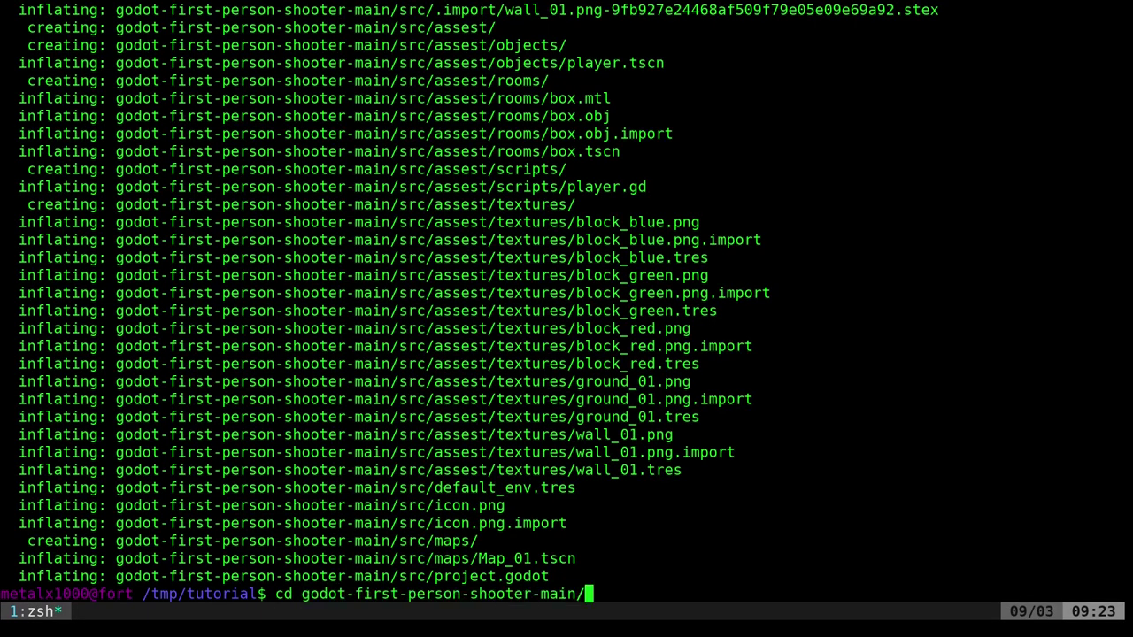
type("s")
key("Tab")
key("Return")
Step: Launch project.godot with godot3
type("g")
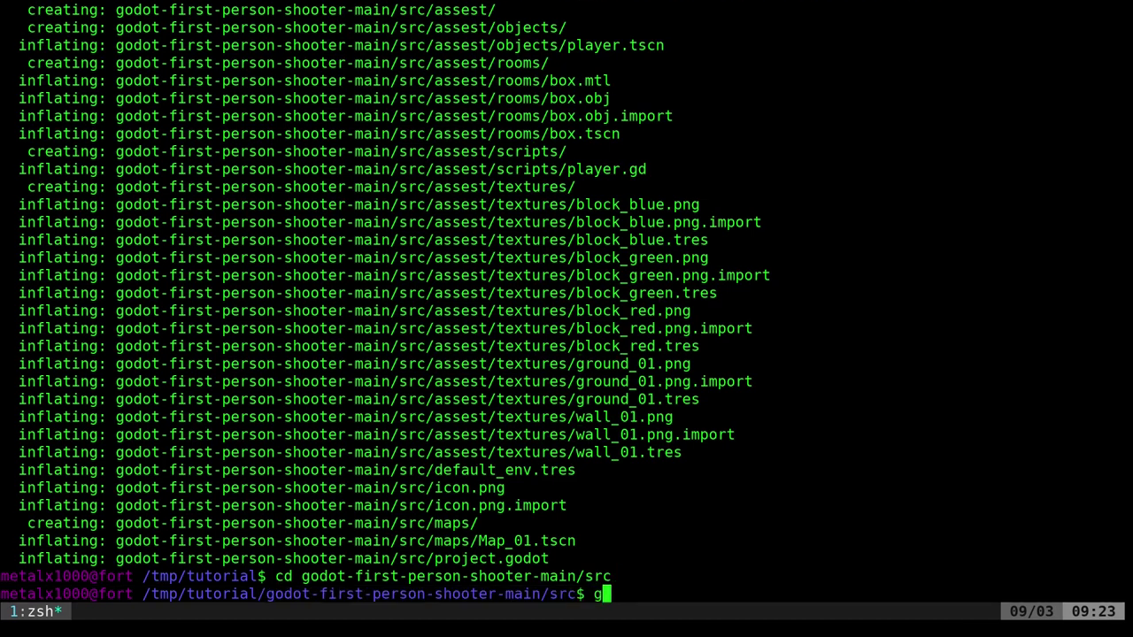
type("o")
key("Tab")
type("dot3 ")
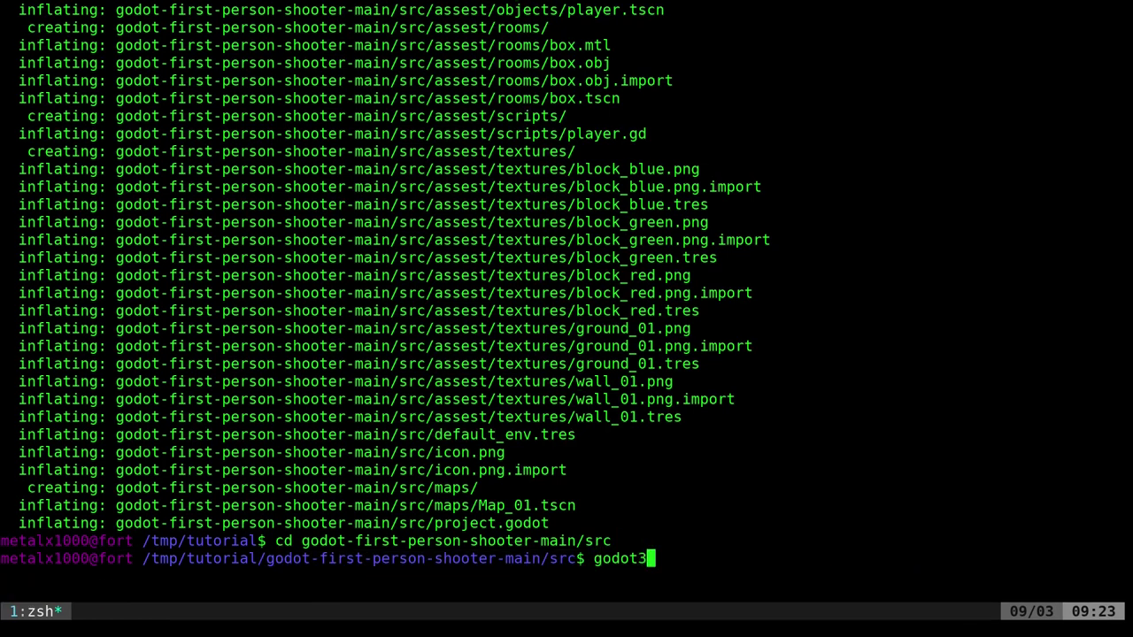
type("p")
key("Tab")
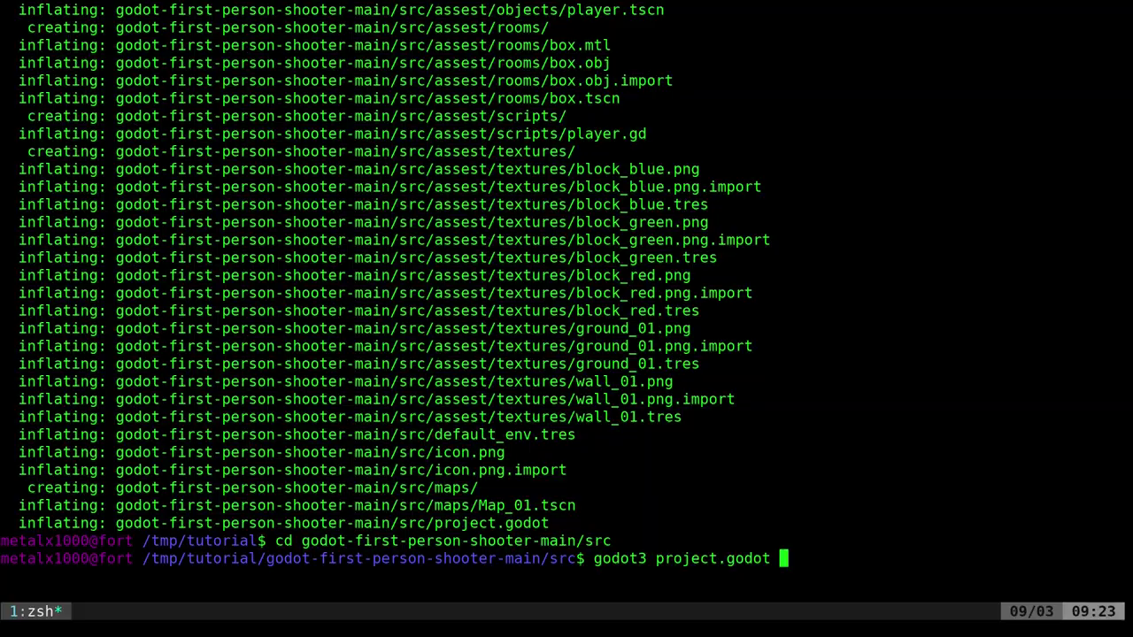
key("Return")
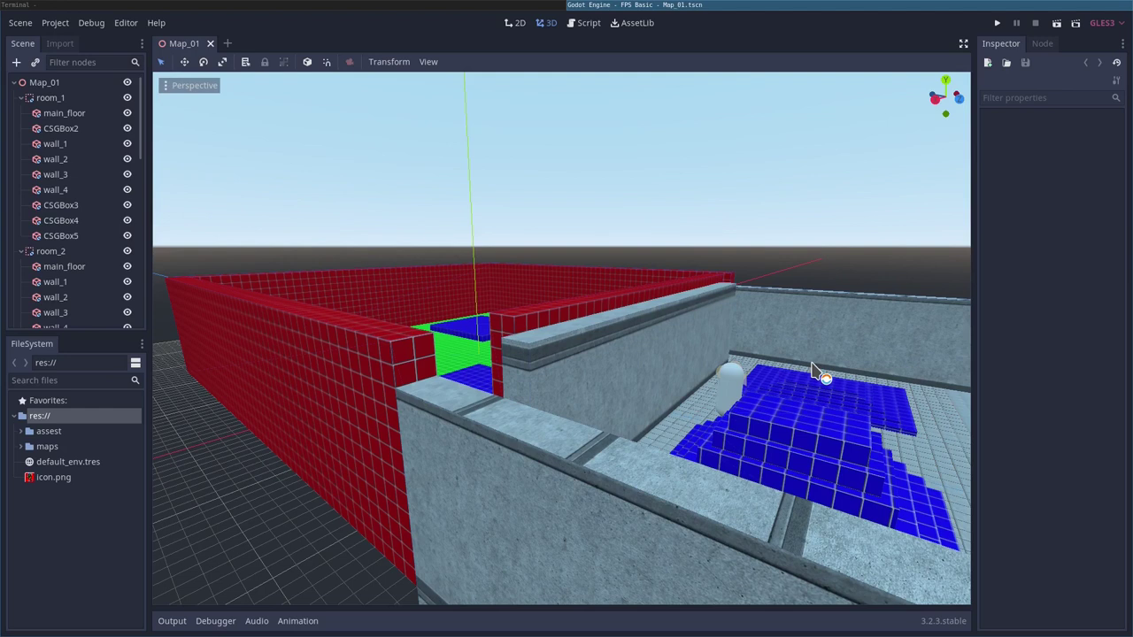
Step: Run the game, walk through the red corridor, open arena and walled corridors, then quit
key("F5")
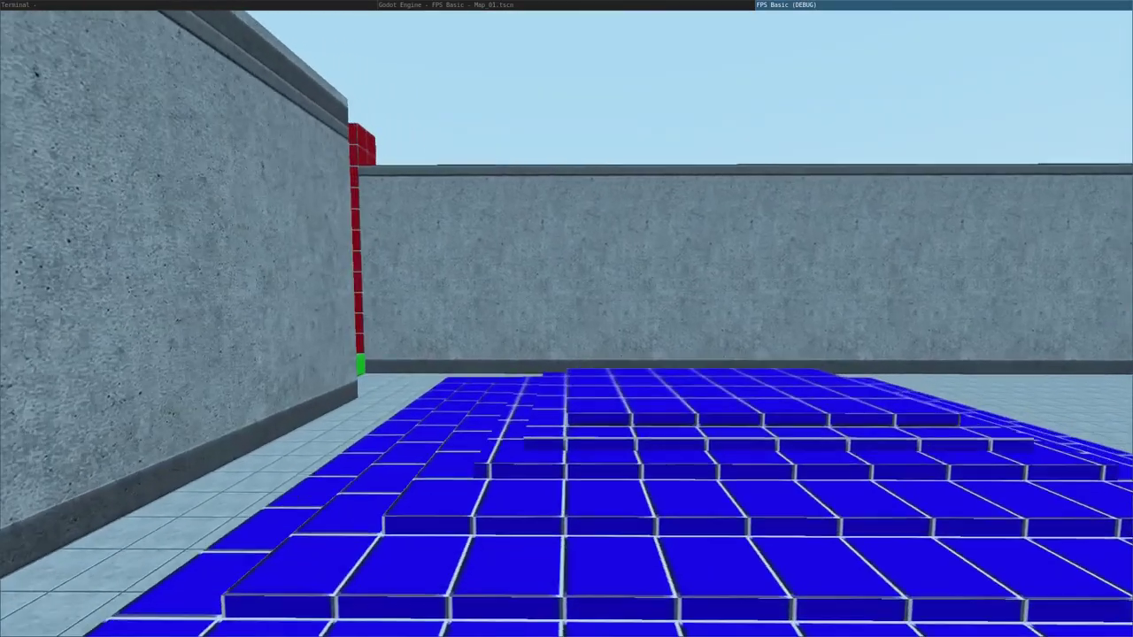
key("w")
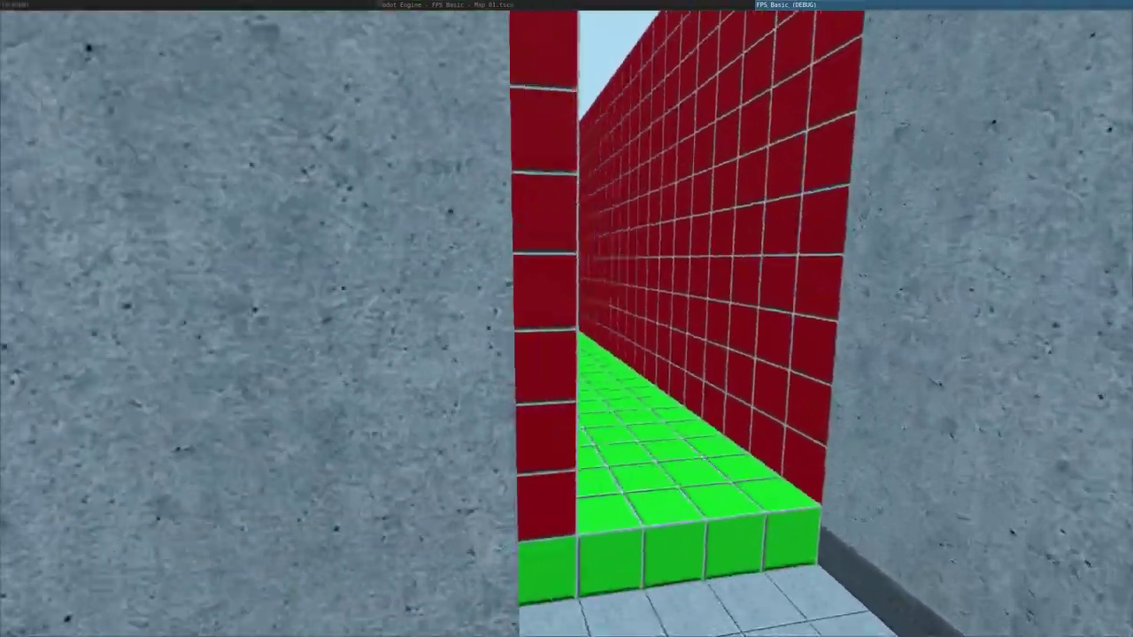
key("w")
key("w")
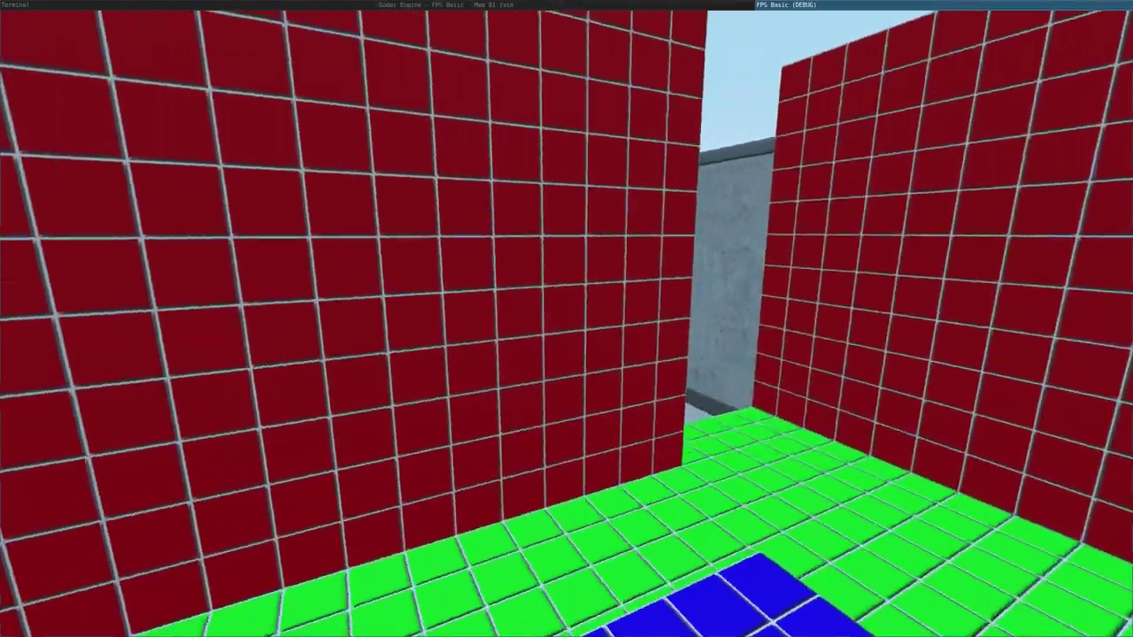
key("w")
key("w")
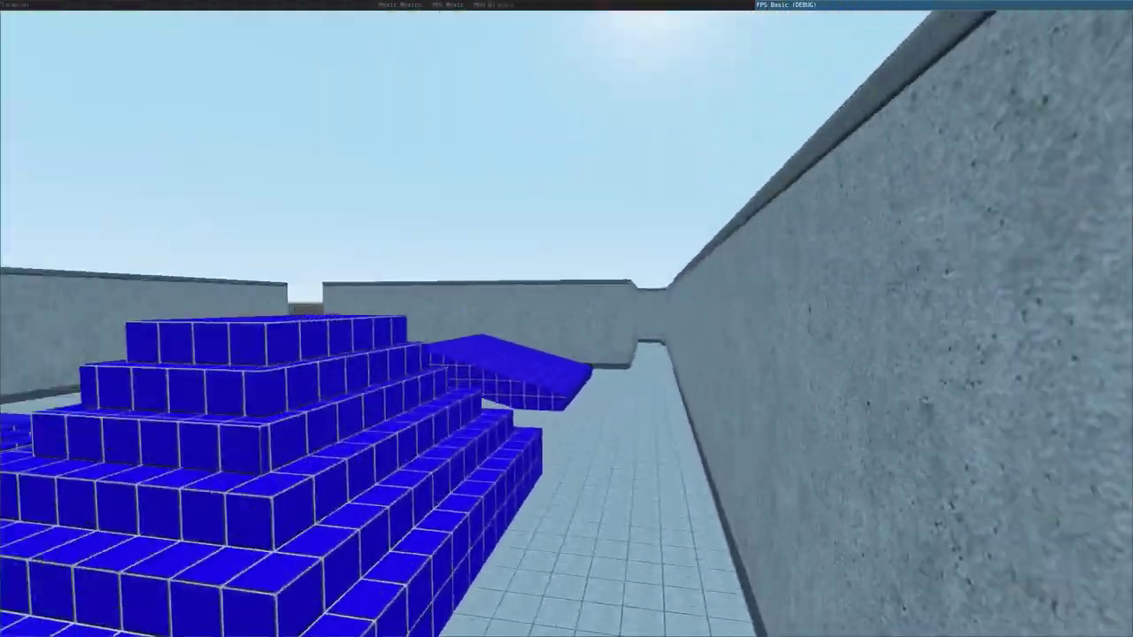
key("w")
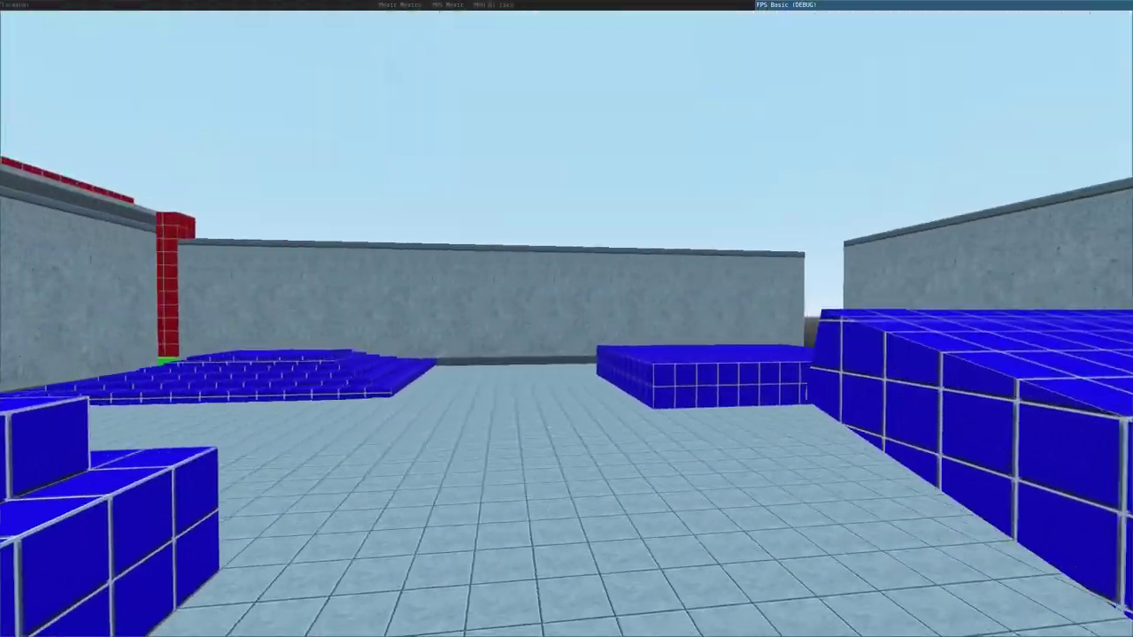
key("w")
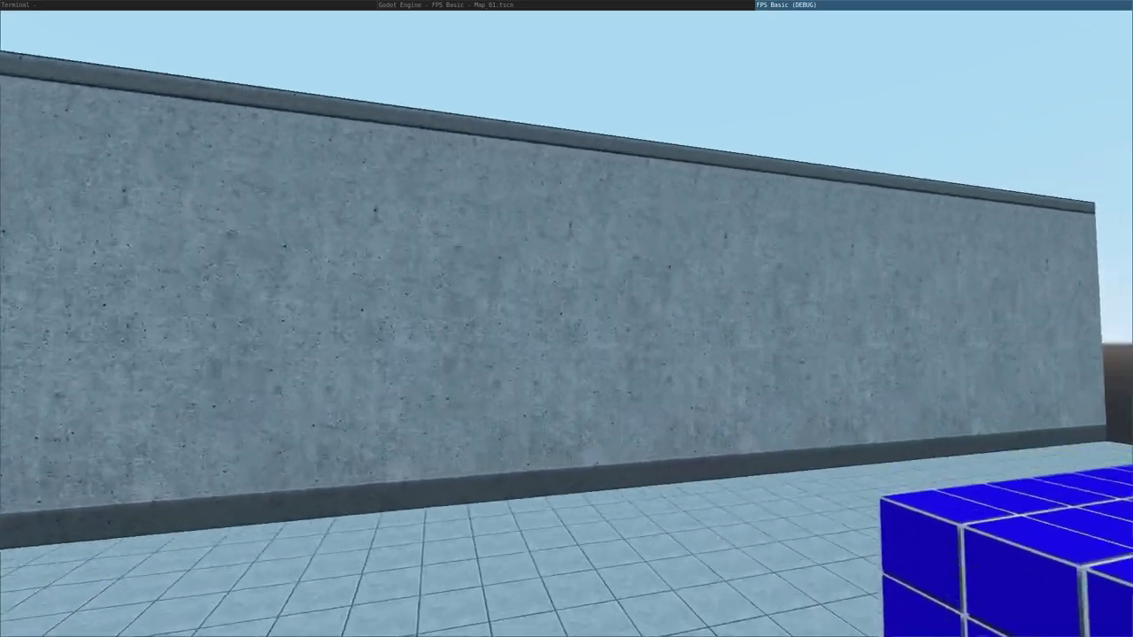
key("w")
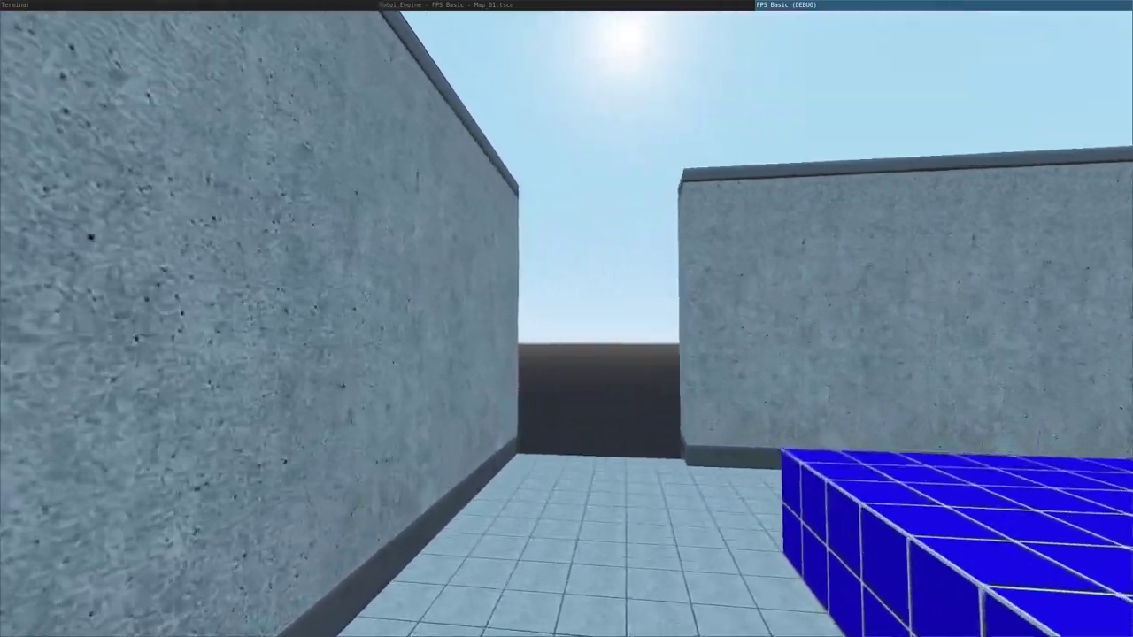
key("w")
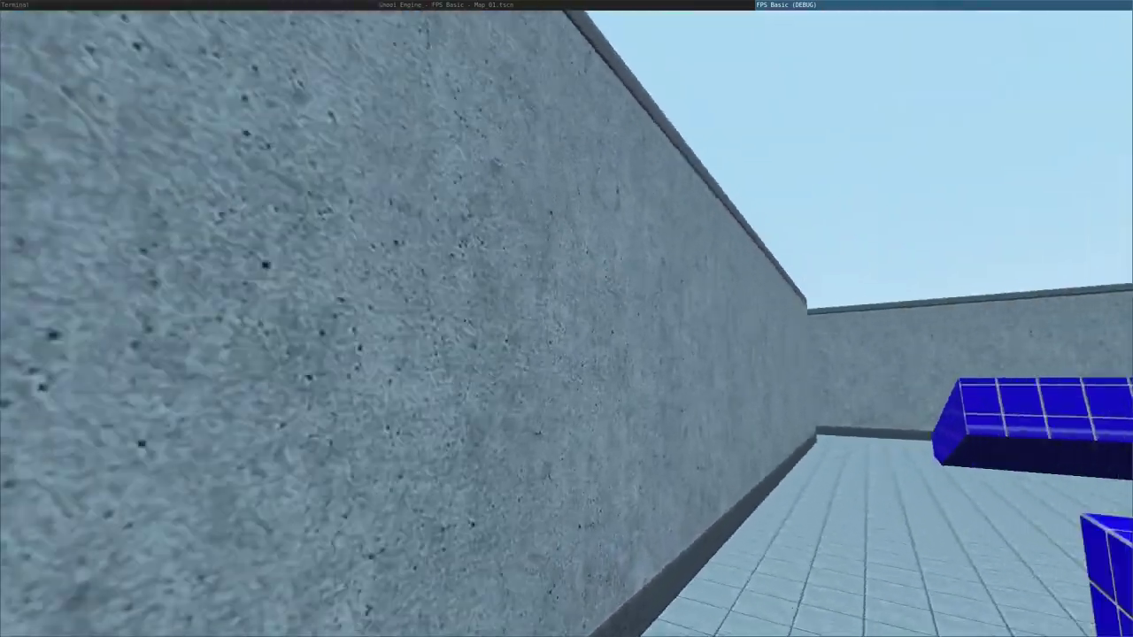
key("Escape")
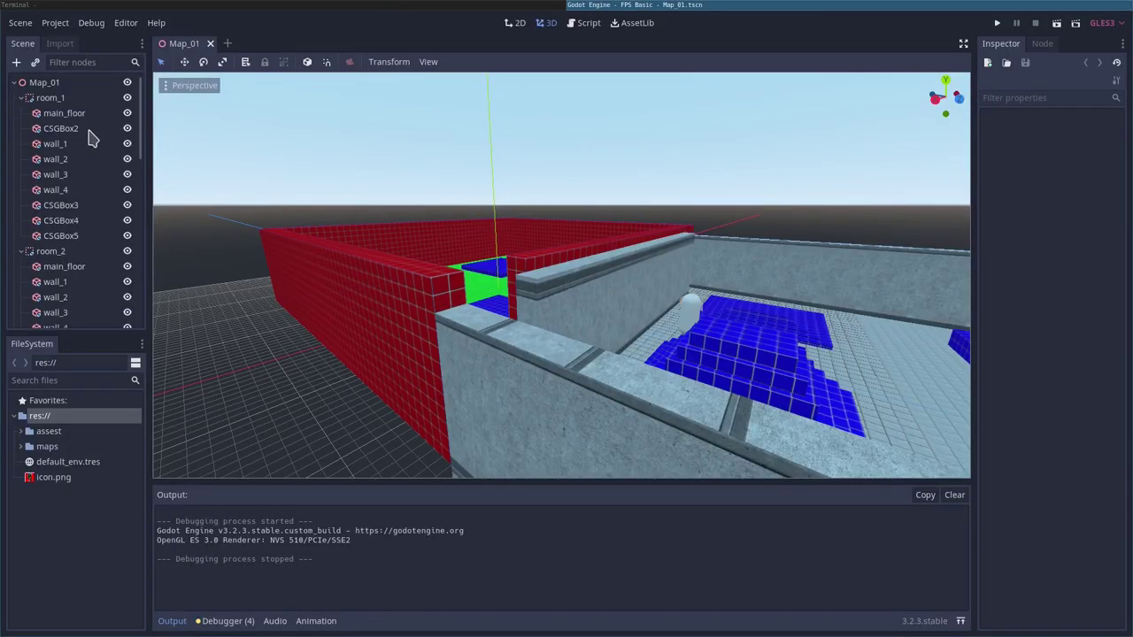
scroll(64, 275, "down", 3)
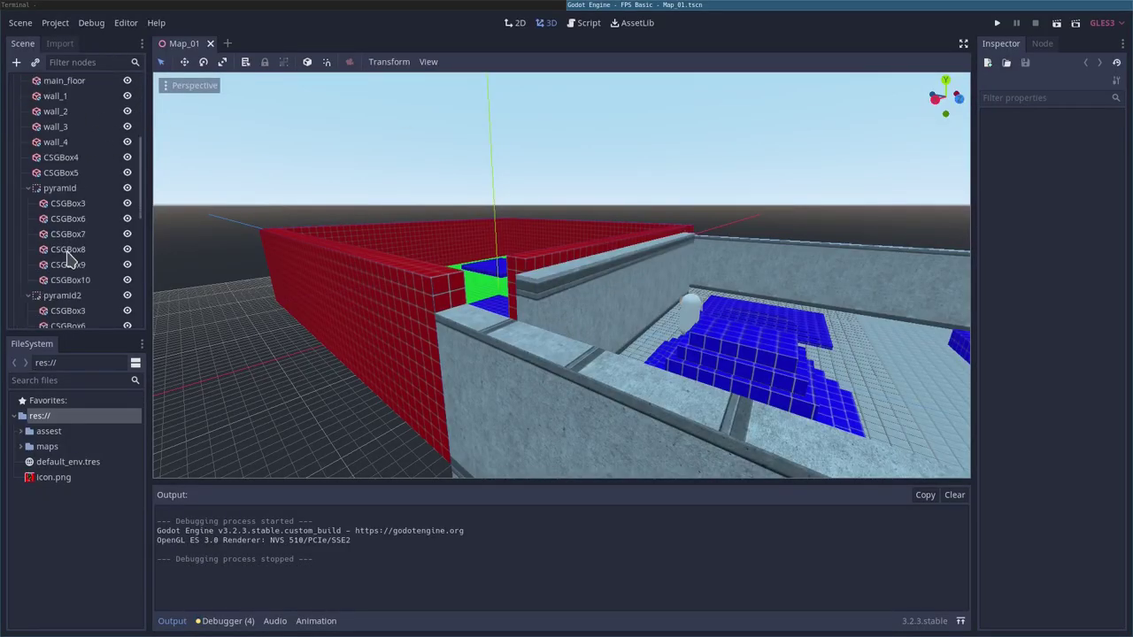
scroll(67, 257, "down", 5)
scroll(66, 256, "down", 2)
scroll(62, 252, "up", 2)
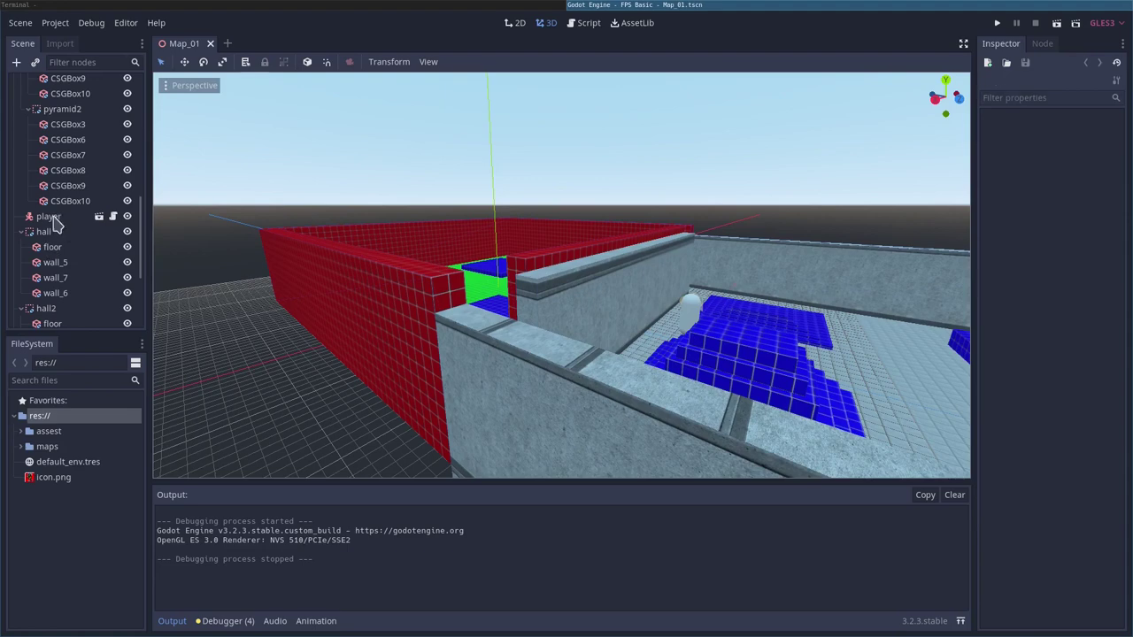
left_click(55, 218)
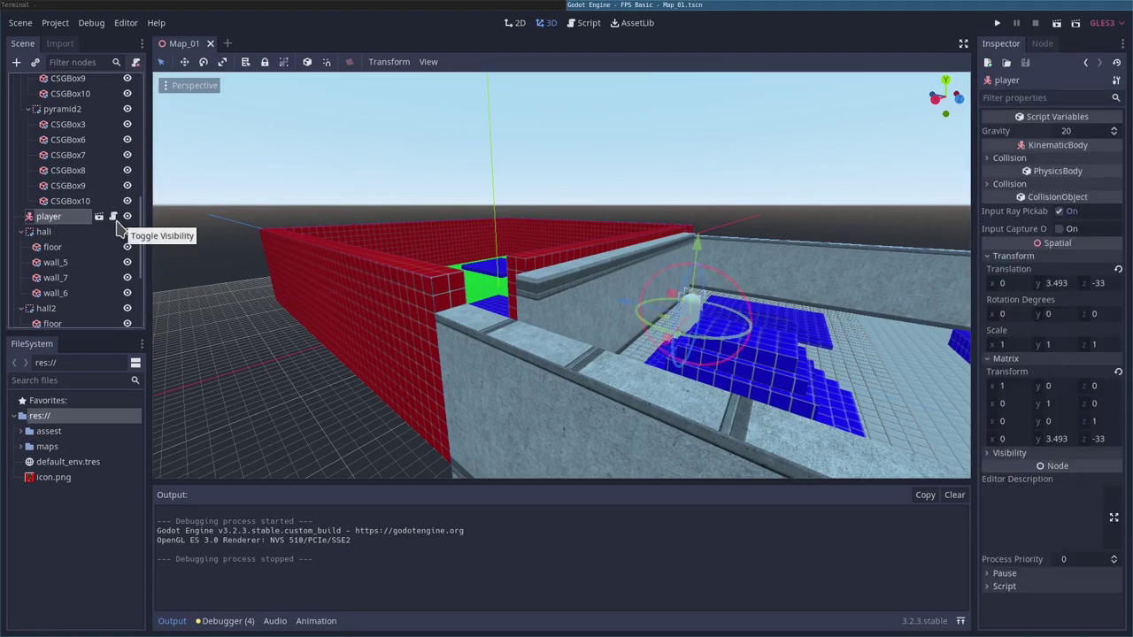
left_click(113, 216)
scroll(700, 207, "down", 4)
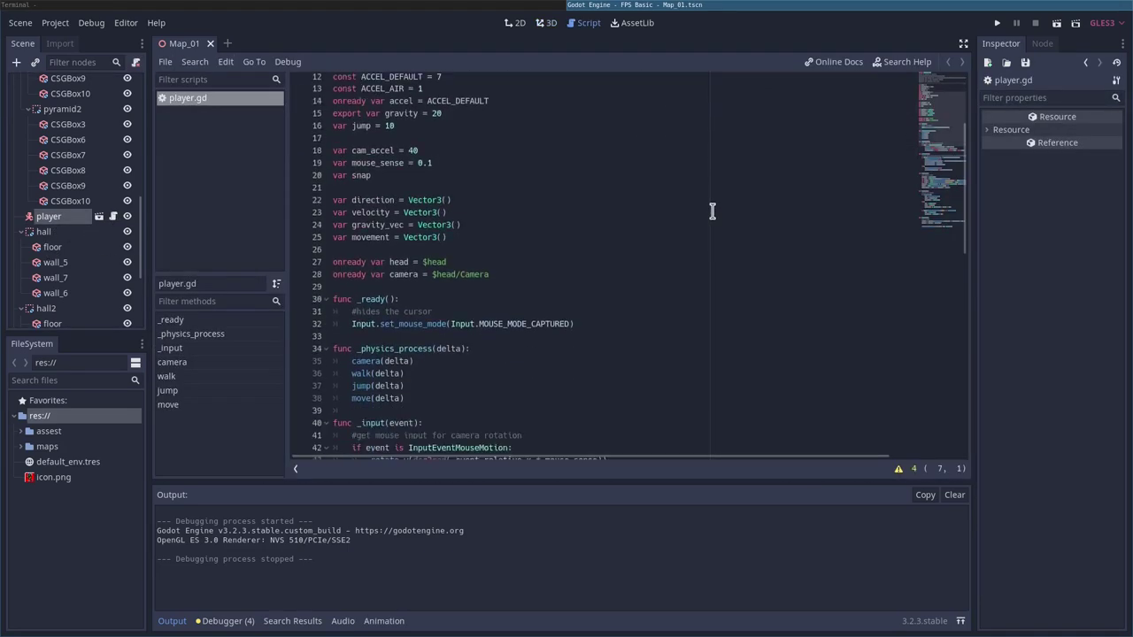
scroll(712, 213, "down", 7)
scroll(712, 214, "down", 7)
scroll(712, 218, "down", 2)
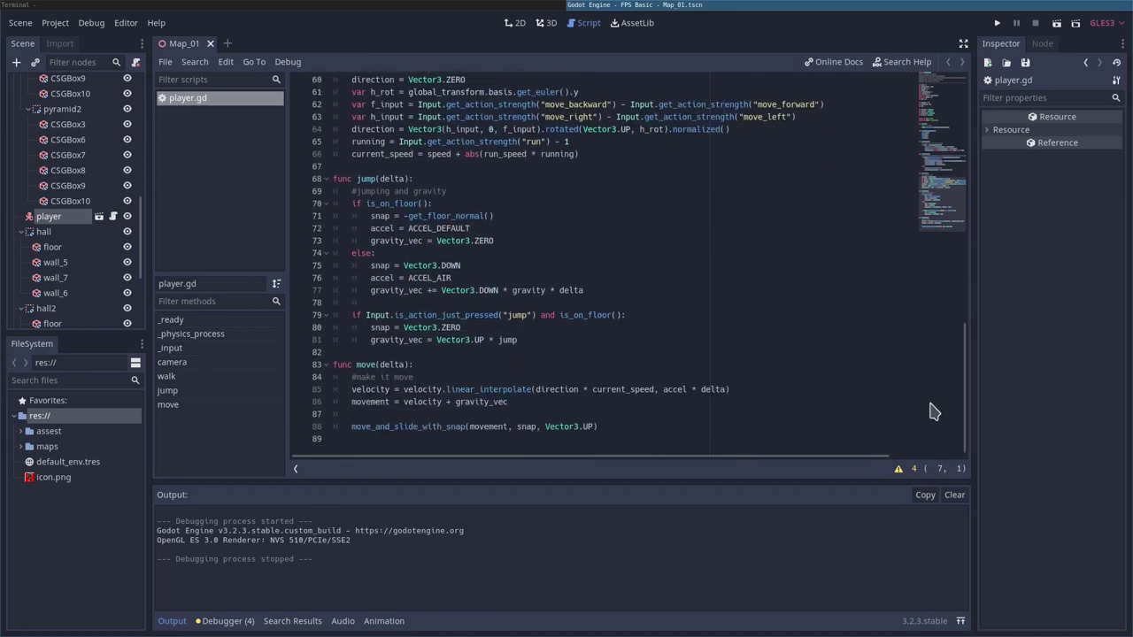
left_click_drag(966, 392, 942, 105)
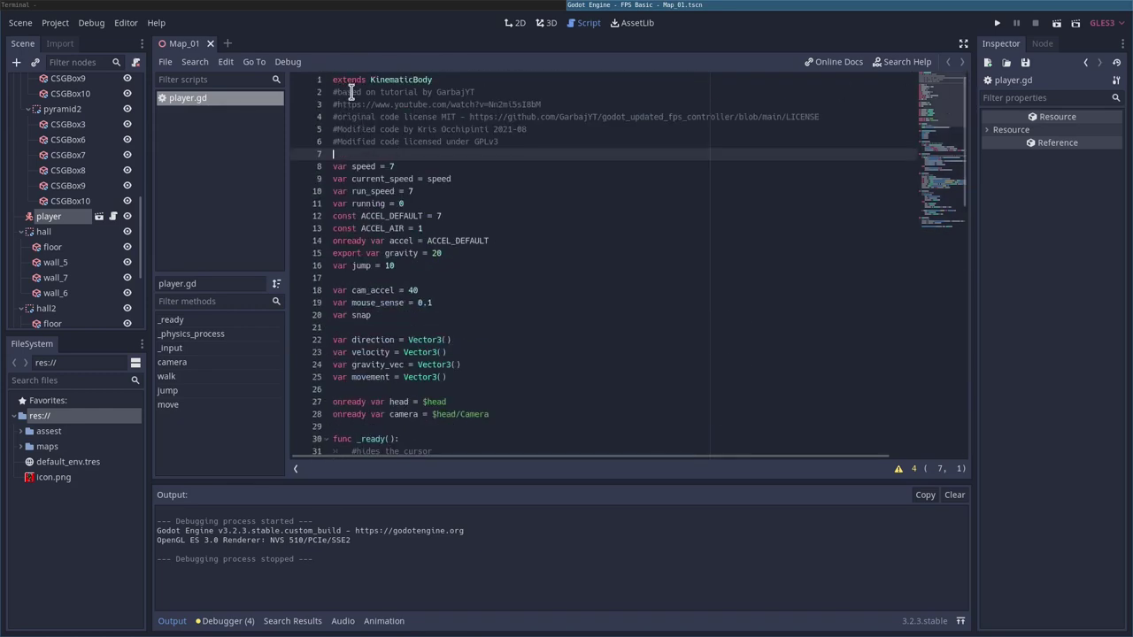
left_click(440, 92)
double_click(440, 92)
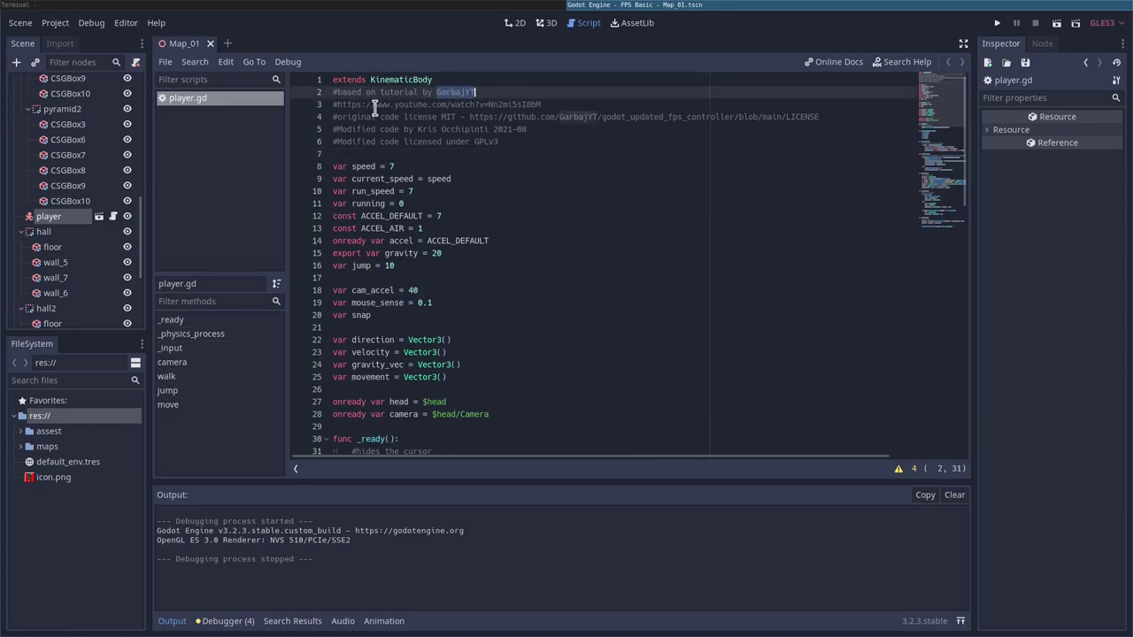
left_click_drag(375, 104, 512, 105)
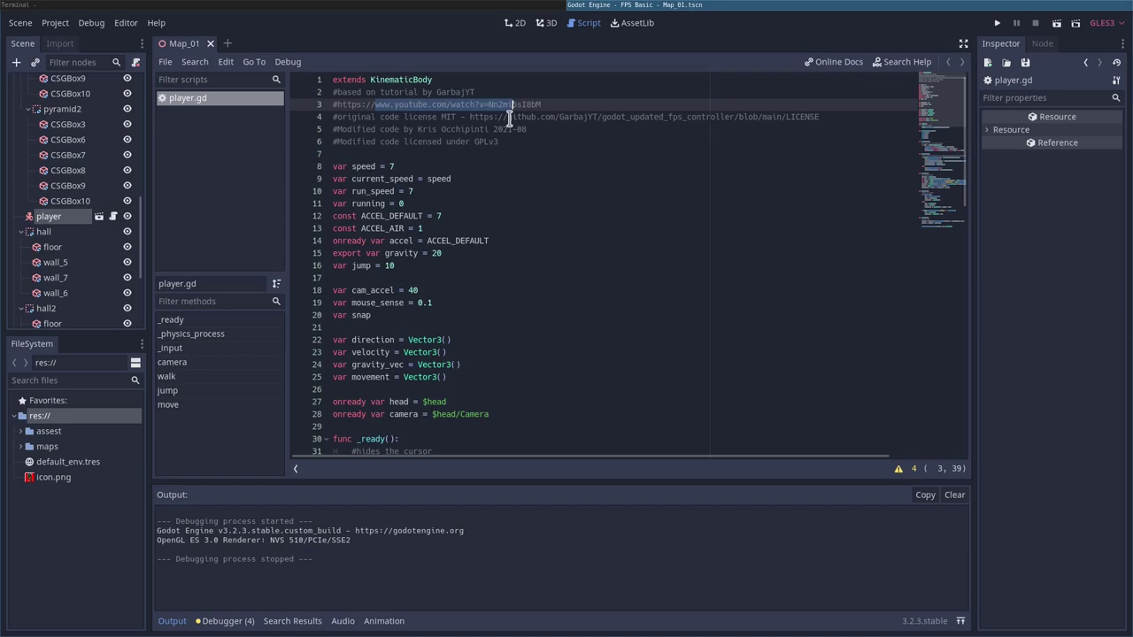
left_click_drag(470, 116, 810, 115)
left_click(642, 164)
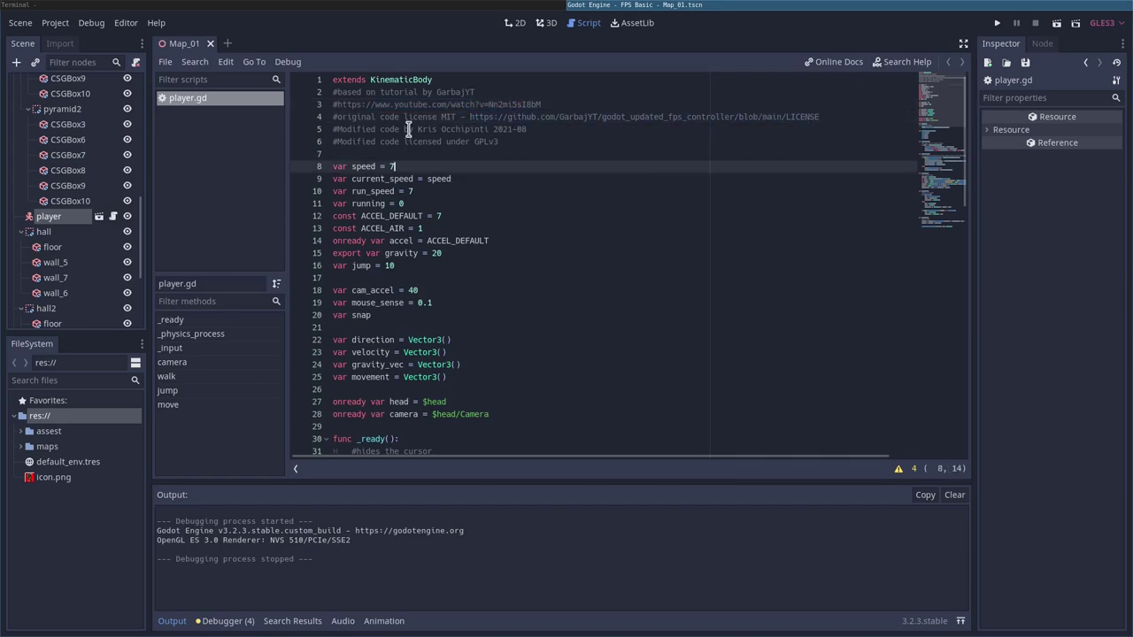
scroll(452, 168, "down", 1)
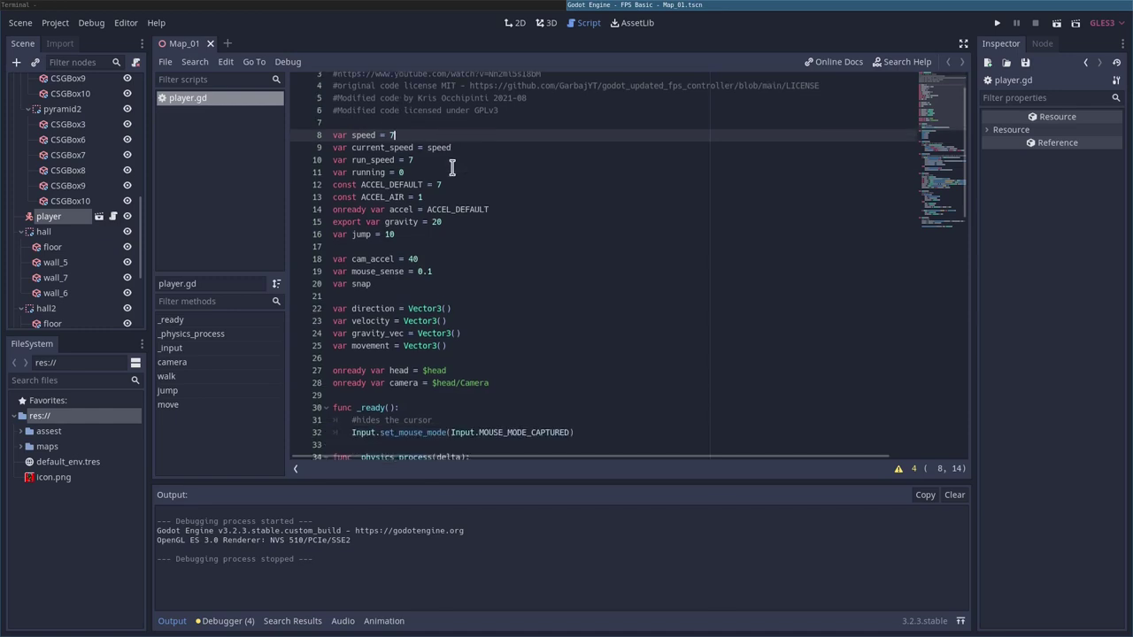
left_click(335, 129)
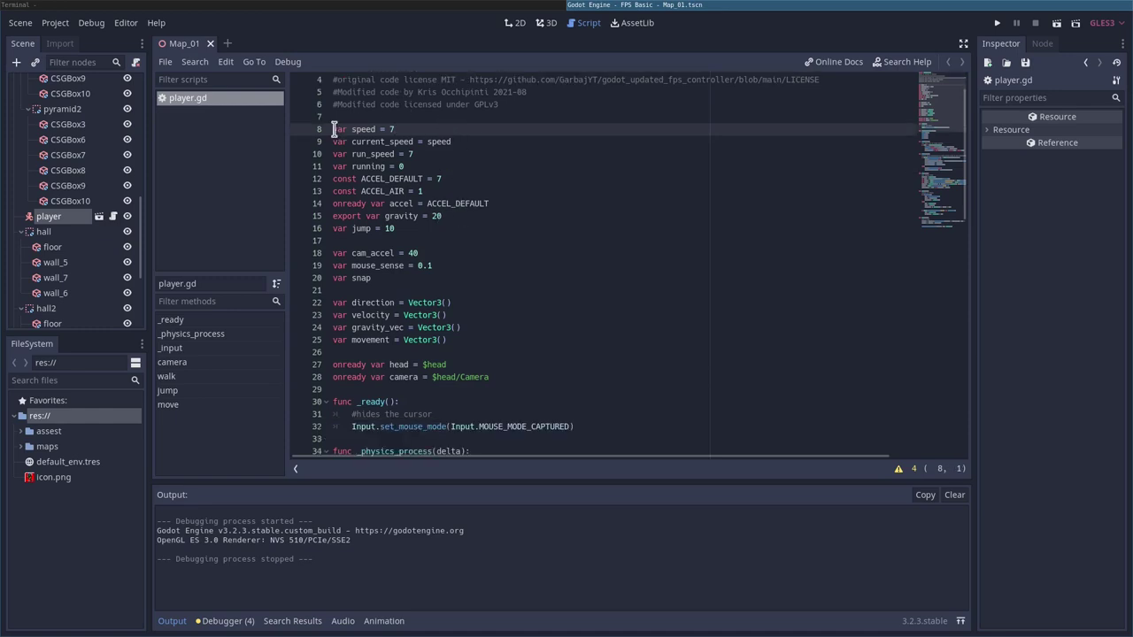
left_click_drag(334, 129, 543, 340)
left_click(564, 290)
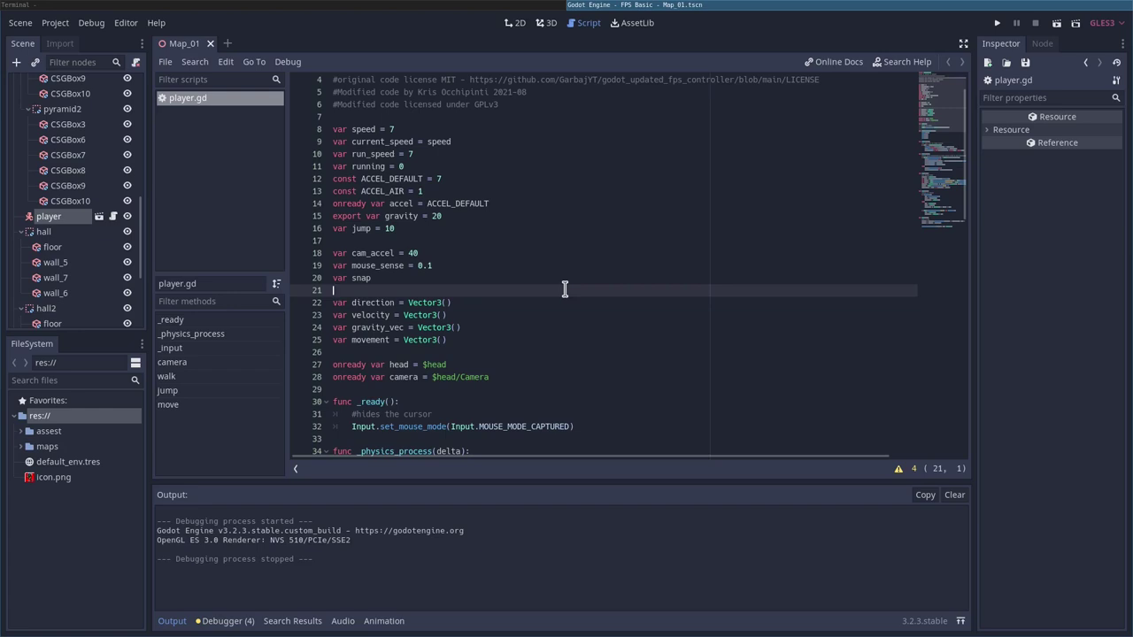
left_click(498, 351)
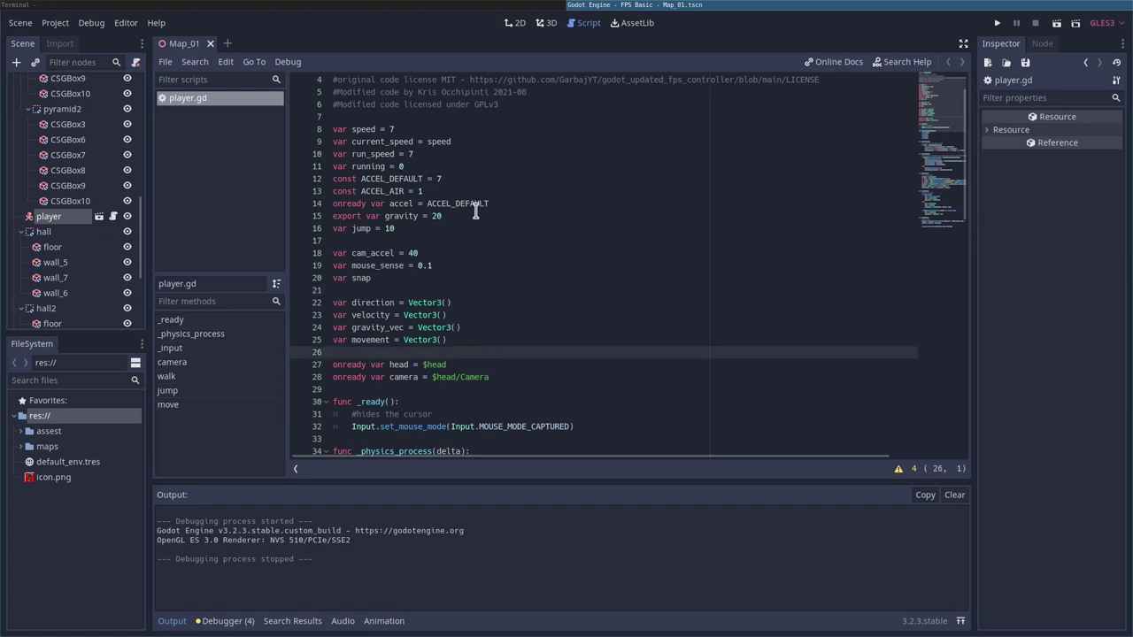
scroll(599, 184, "up", 1)
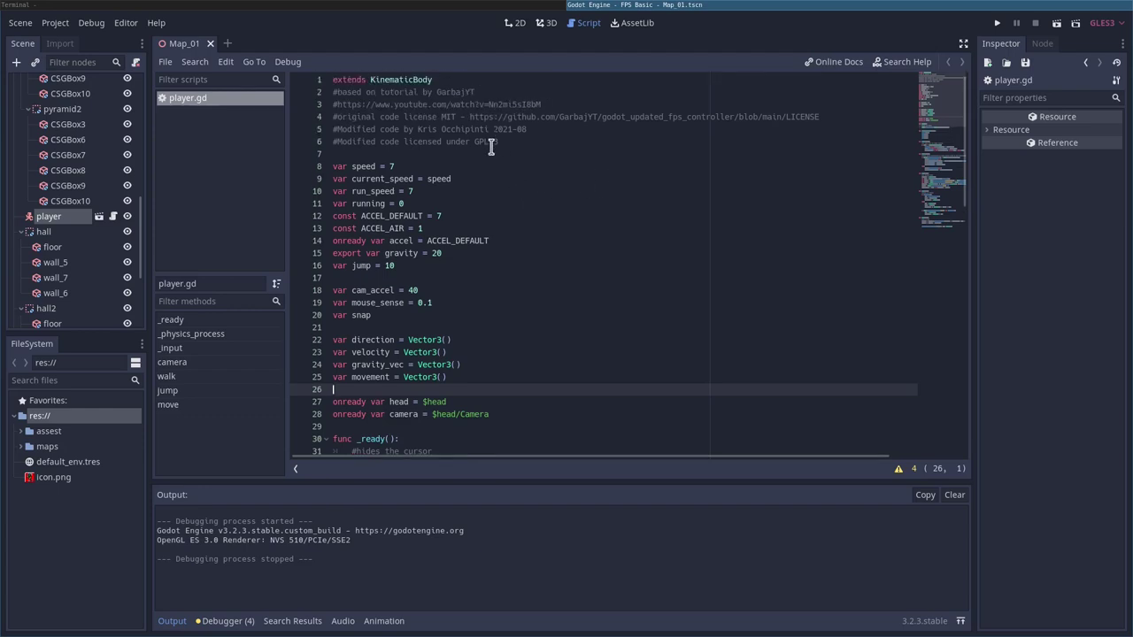
scroll(490, 253, "down", 2)
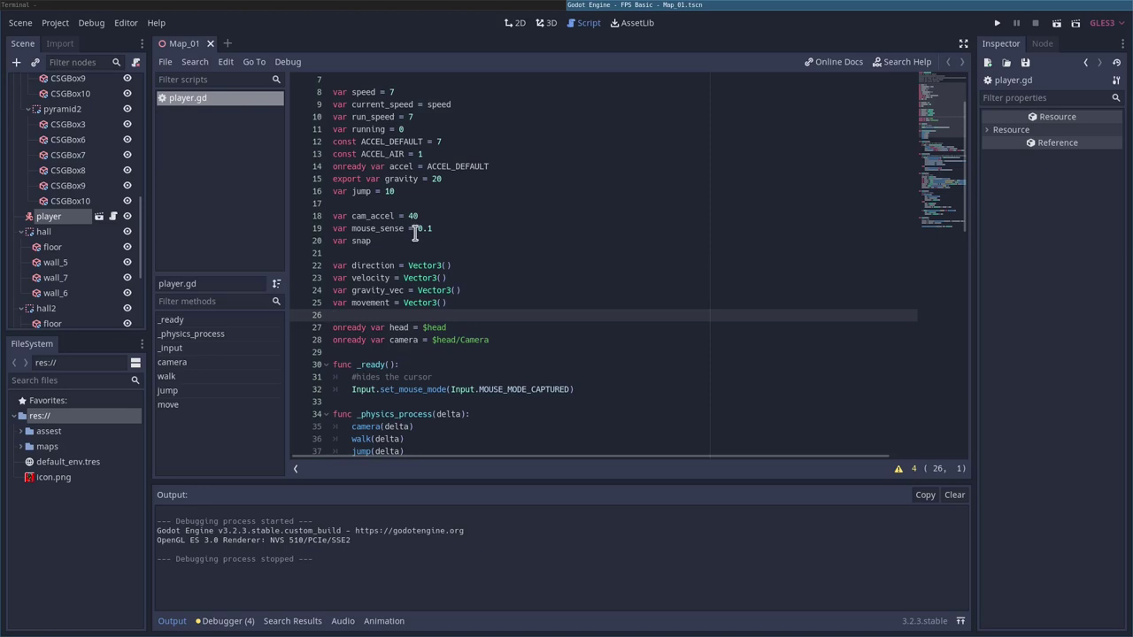
scroll(605, 280, "down", 3)
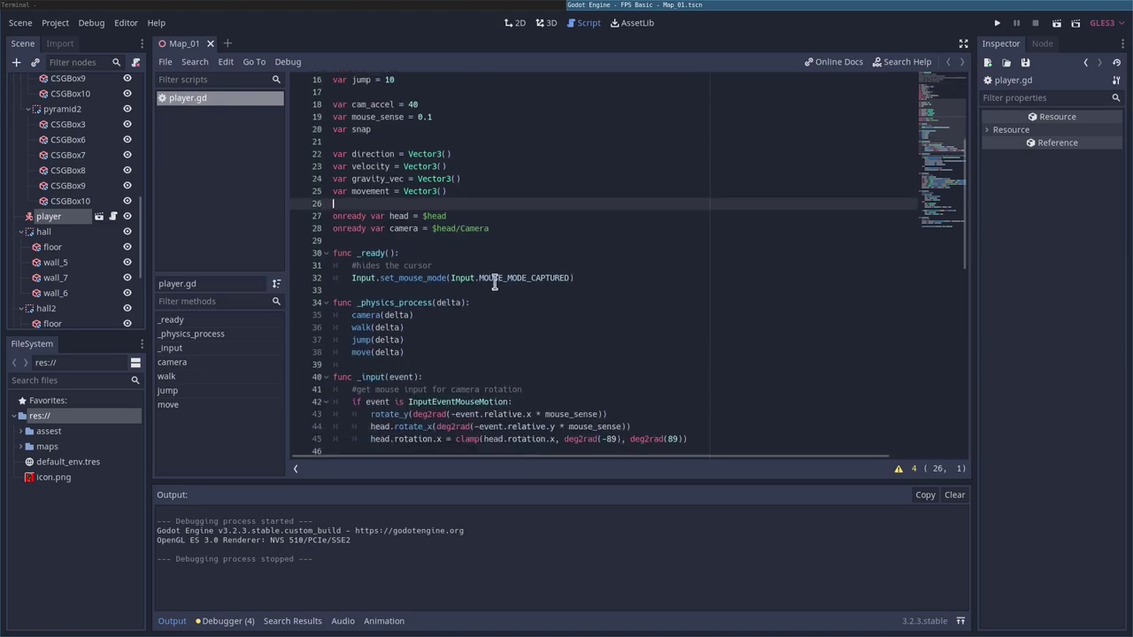
scroll(494, 282, "down", 3)
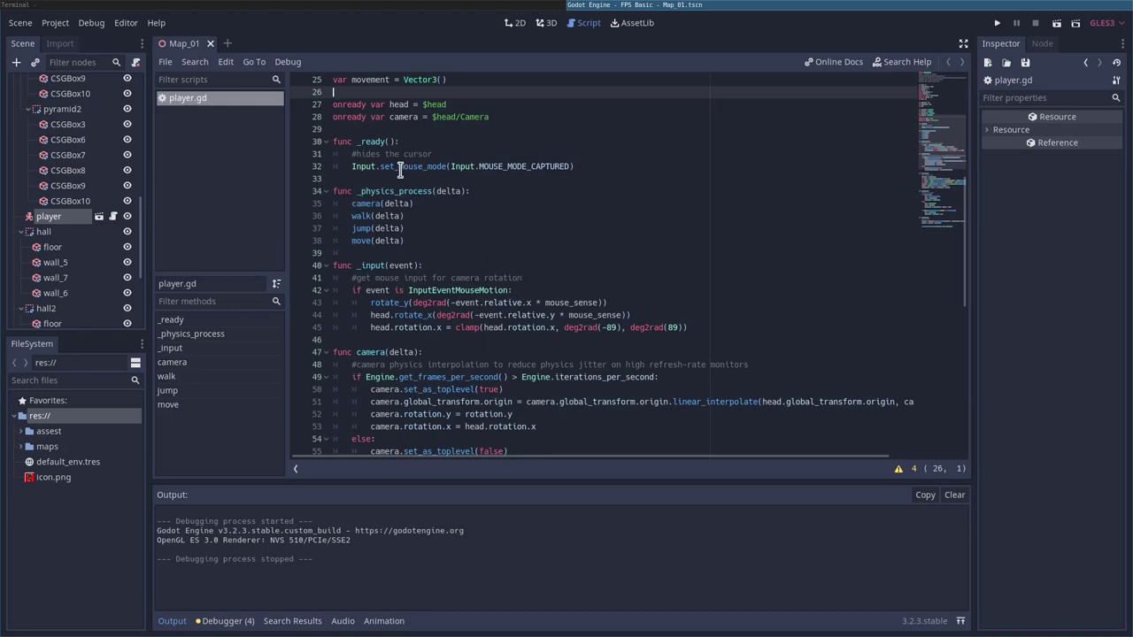
left_click_drag(467, 166, 569, 167)
left_click(642, 167)
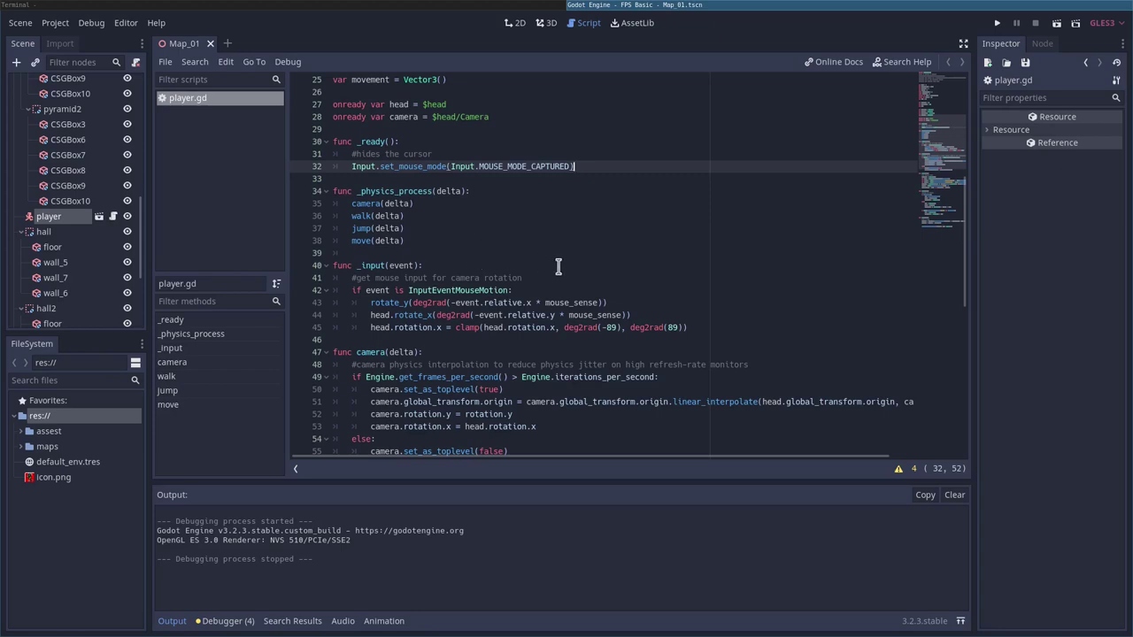
scroll(543, 264, "up", 4)
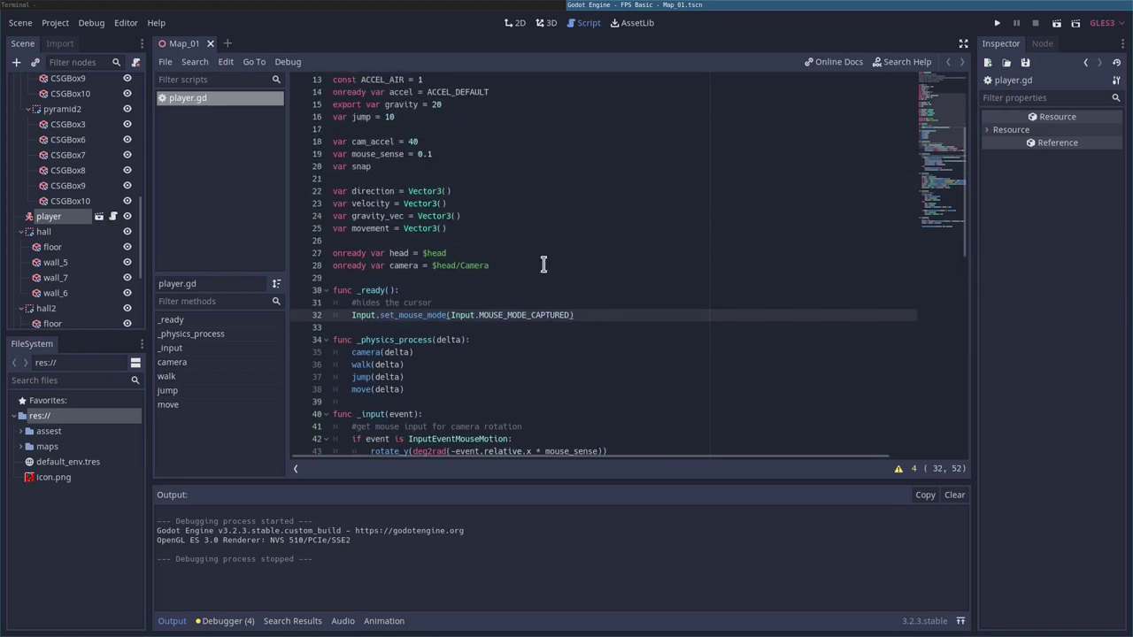
scroll(544, 265, "down", 3)
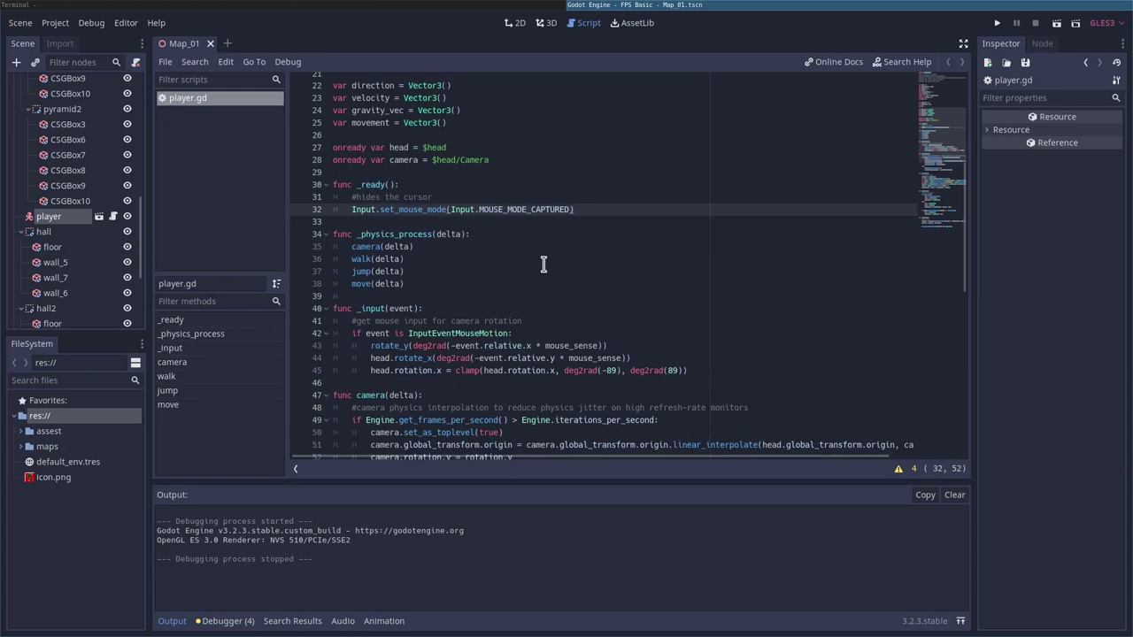
scroll(543, 265, "down", 2)
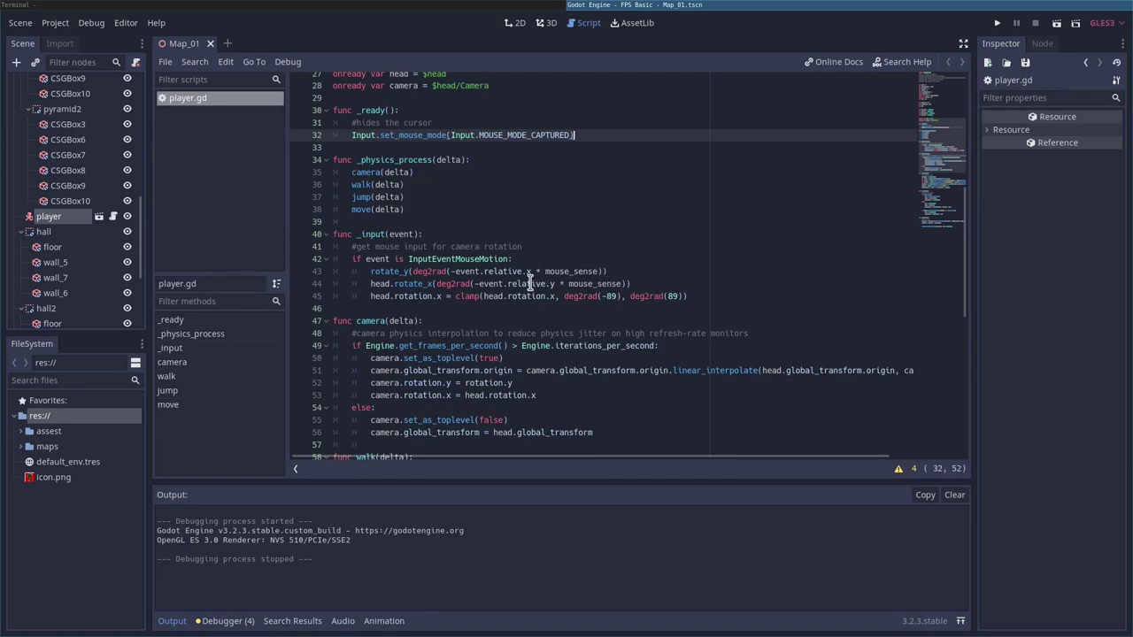
scroll(376, 326, "down", 2)
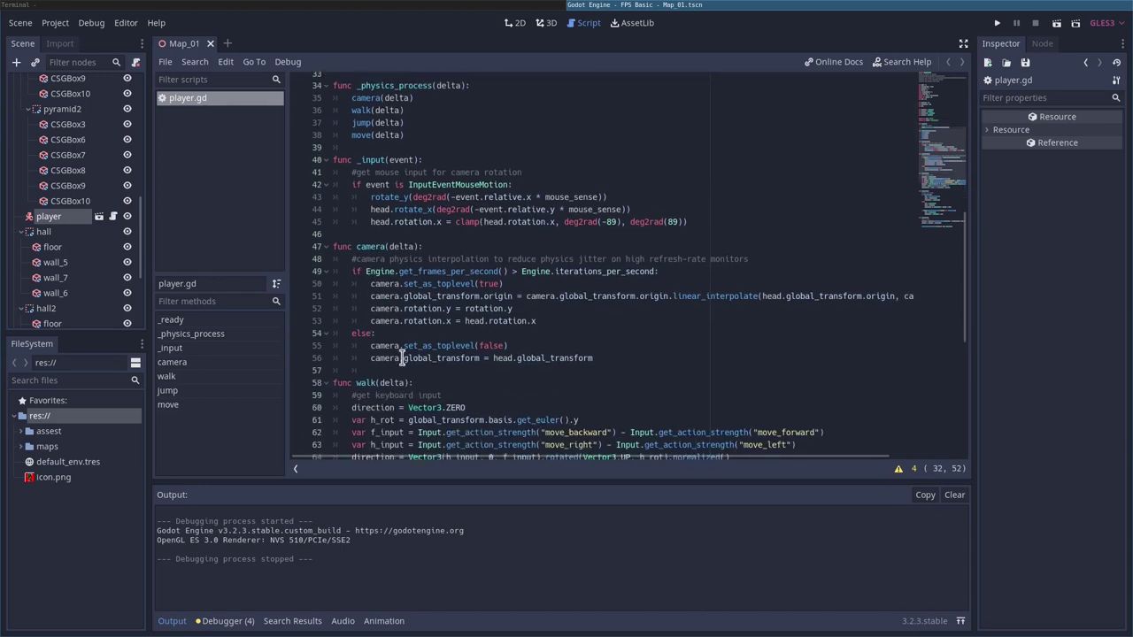
scroll(407, 359, "down", 1)
scroll(376, 365, "down", 1)
scroll(407, 363, "down", 4)
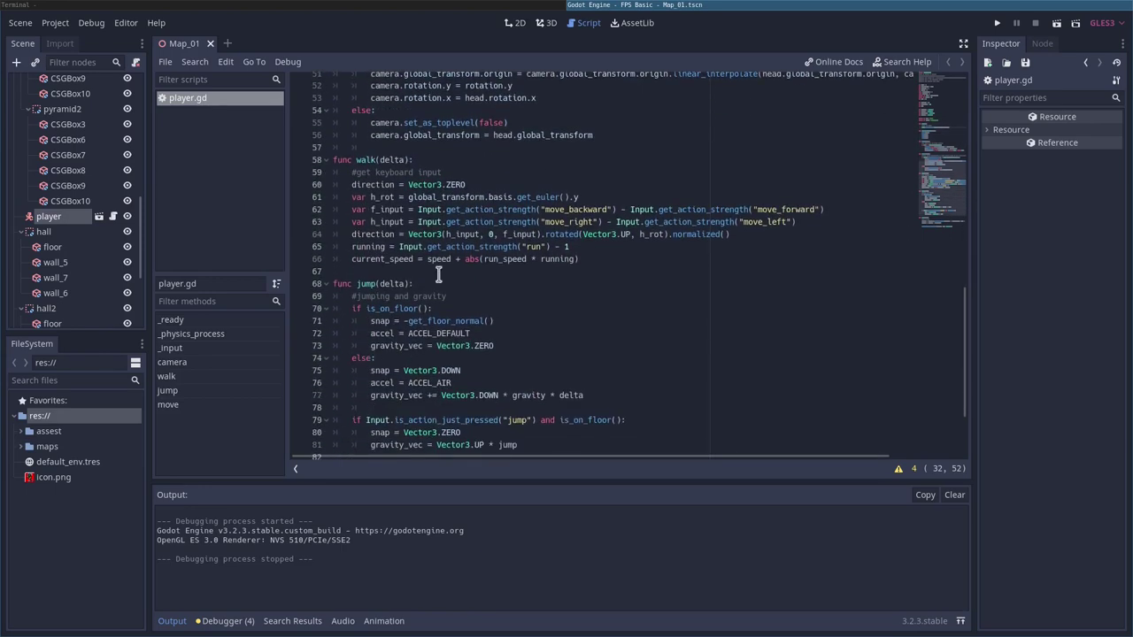
scroll(467, 323, "down", 3)
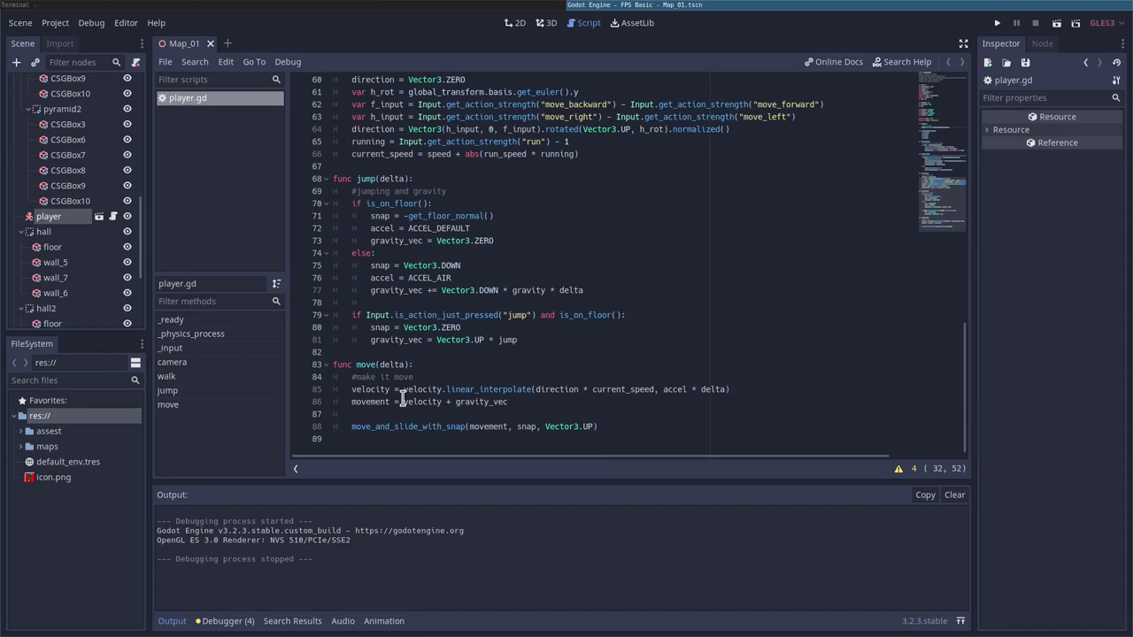
scroll(634, 261, "up", 7)
Step: Highlight _physics_process and its walk and move(delta) calls in player.gd
scroll(634, 262, "up", 6)
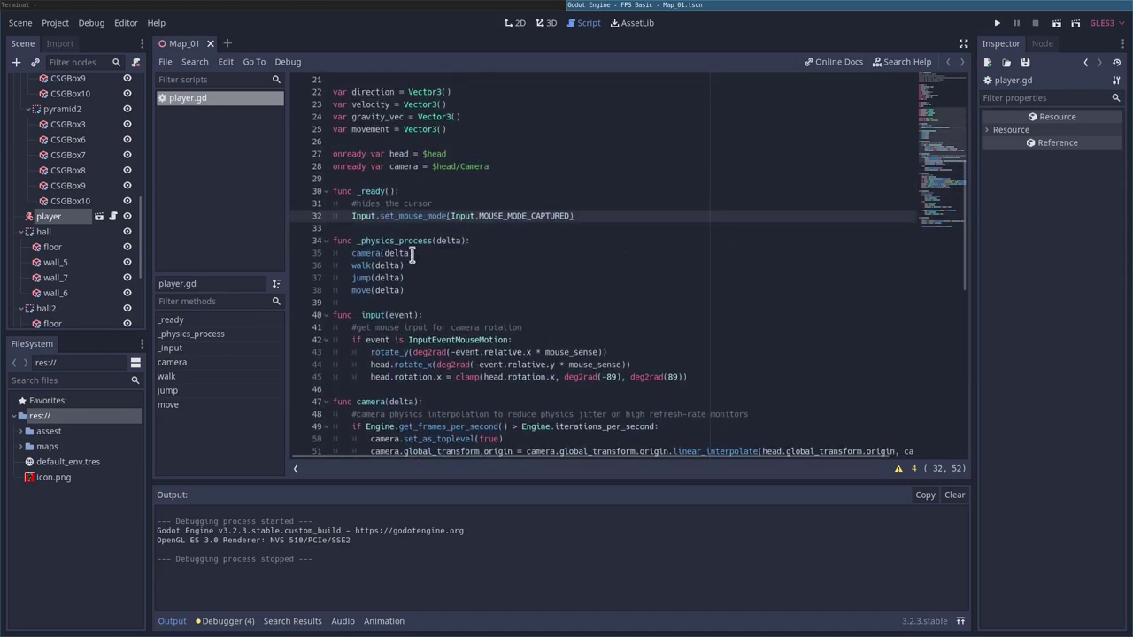
left_click_drag(358, 242, 431, 244)
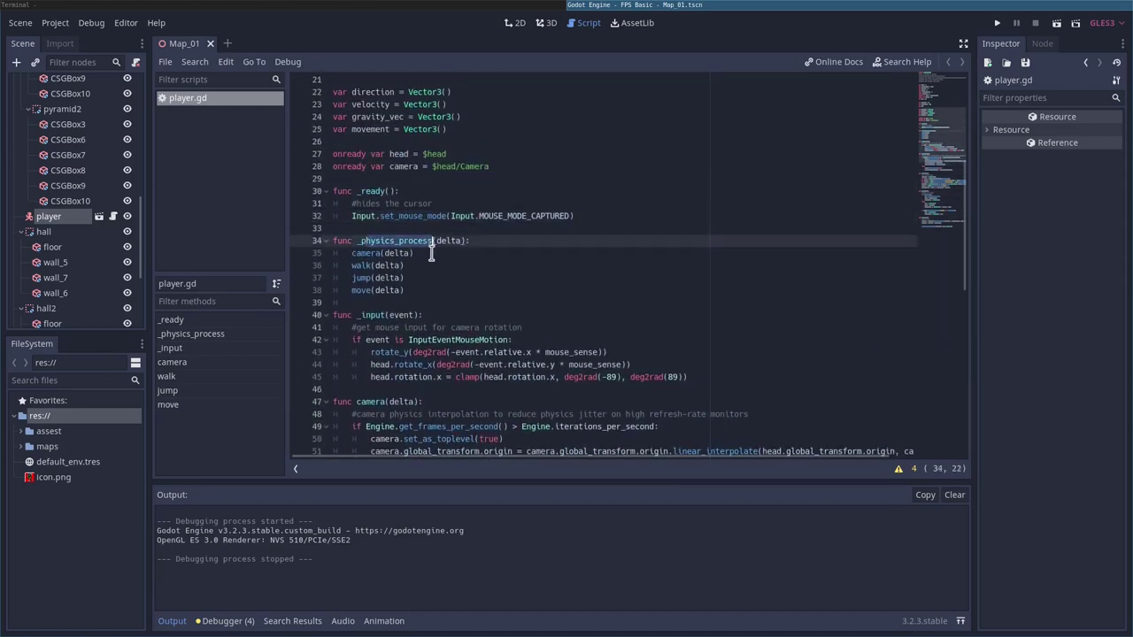
left_click(431, 251)
double_click(362, 265)
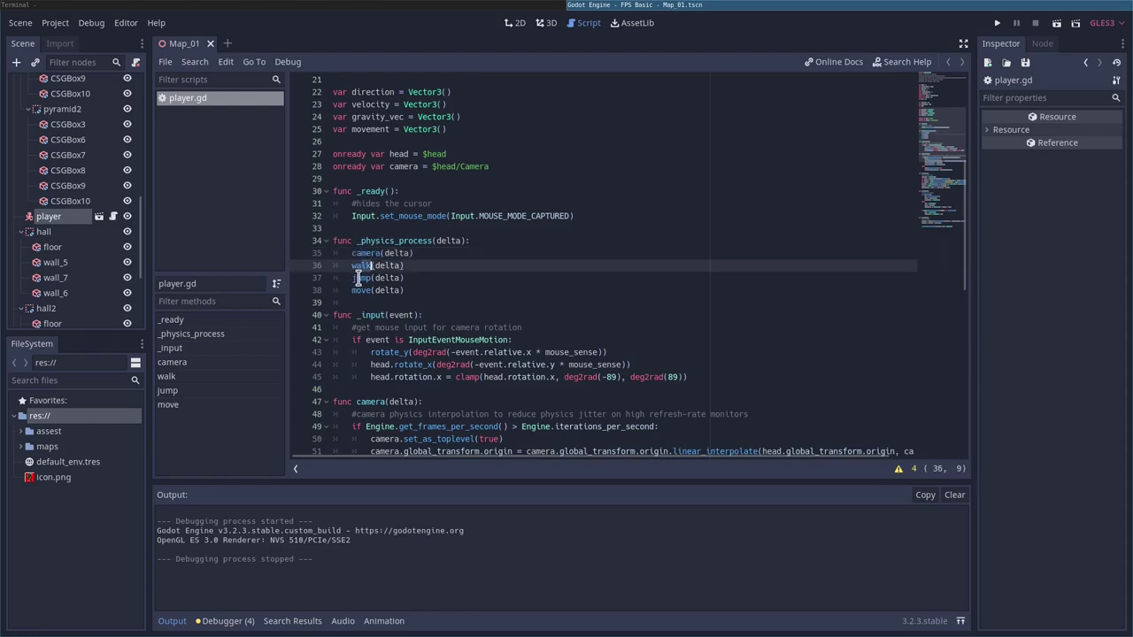
left_click(358, 278)
left_click(557, 289)
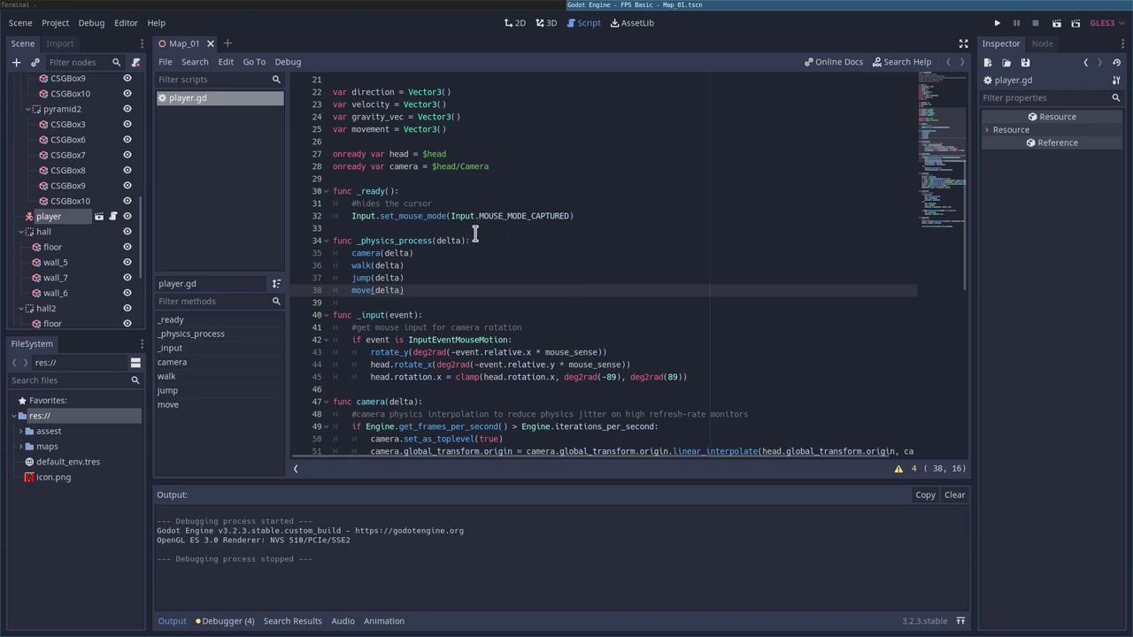
Step: Scroll through the rest of player.gd, then select Map_01 to show the level in 3D
scroll(476, 234, "down", 2)
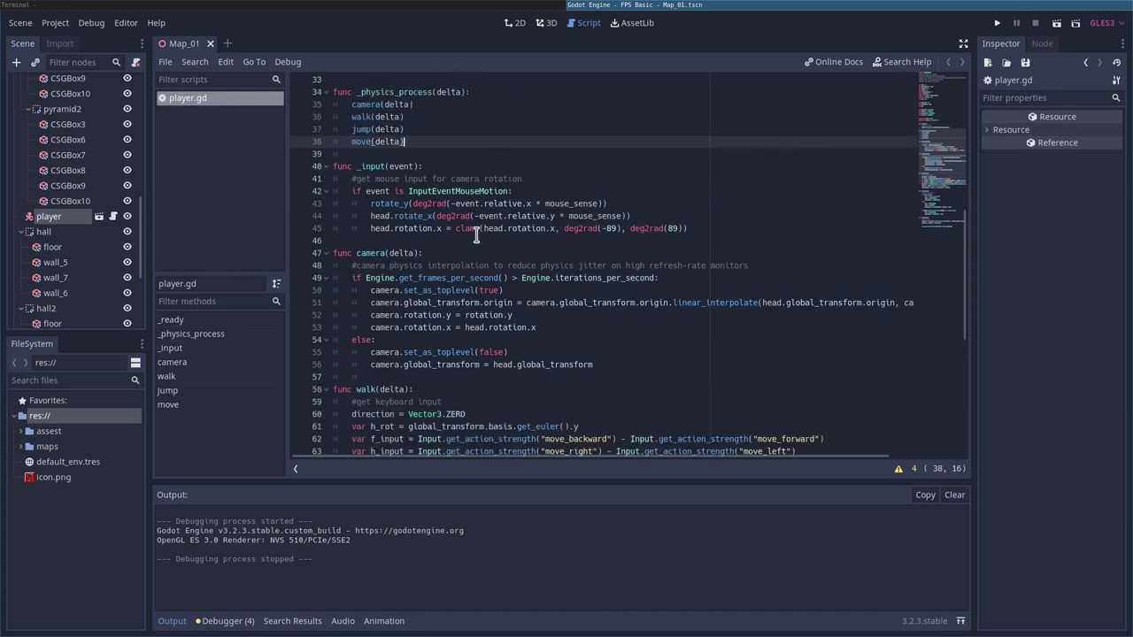
scroll(476, 235, "down", 4)
scroll(476, 234, "down", 2)
scroll(476, 235, "down", 3)
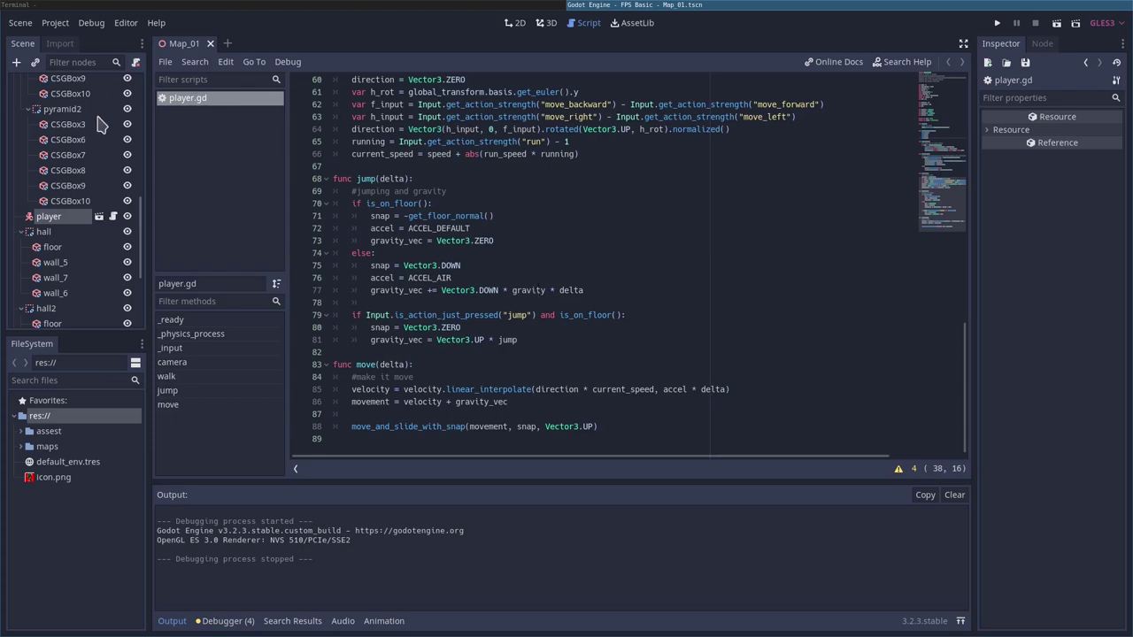
scroll(100, 124, "up", 5)
scroll(83, 152, "up", 5)
left_click(45, 81)
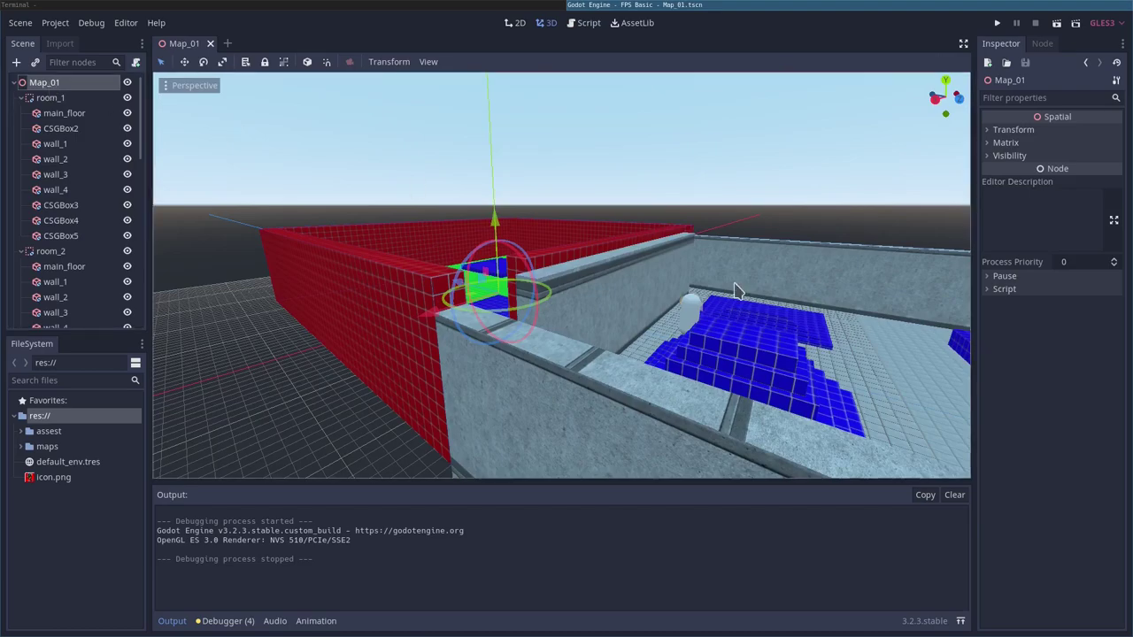
mouse_move(784, 263)
middle_mouse_down()
mouse_move(698, 299)
mouse_move(362, 309)
mouse_move(413, 341)
mouse_move(453, 315)
mouse_move(346, 295)
middle_mouse_up()
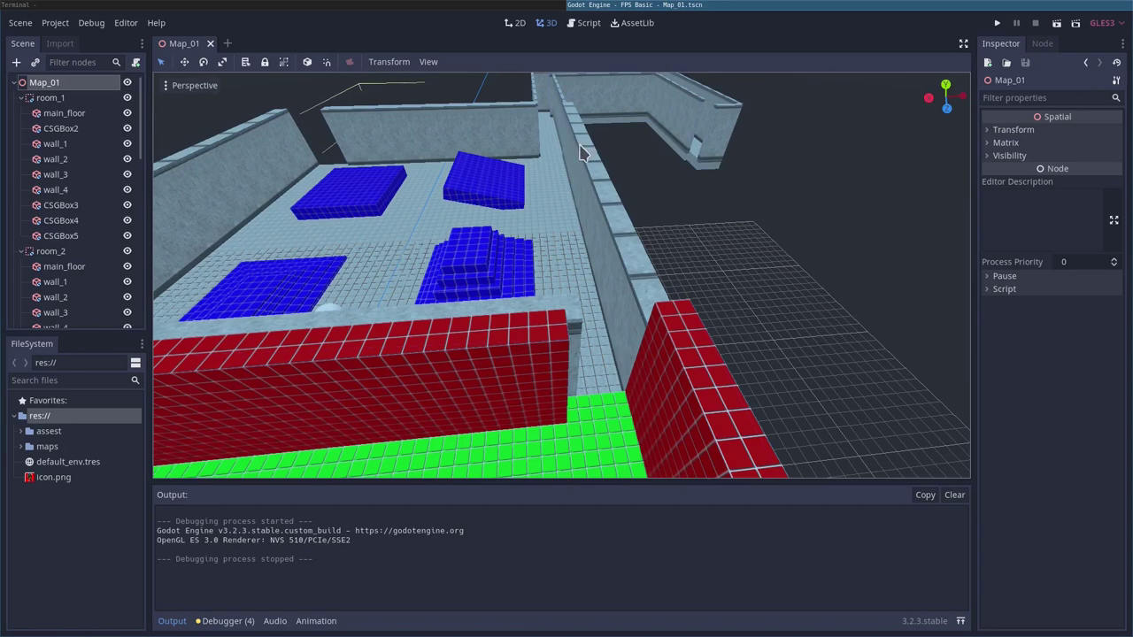
mouse_move(580, 145)
middle_mouse_down()
mouse_move(538, 188)
mouse_move(542, 155)
middle_mouse_up()
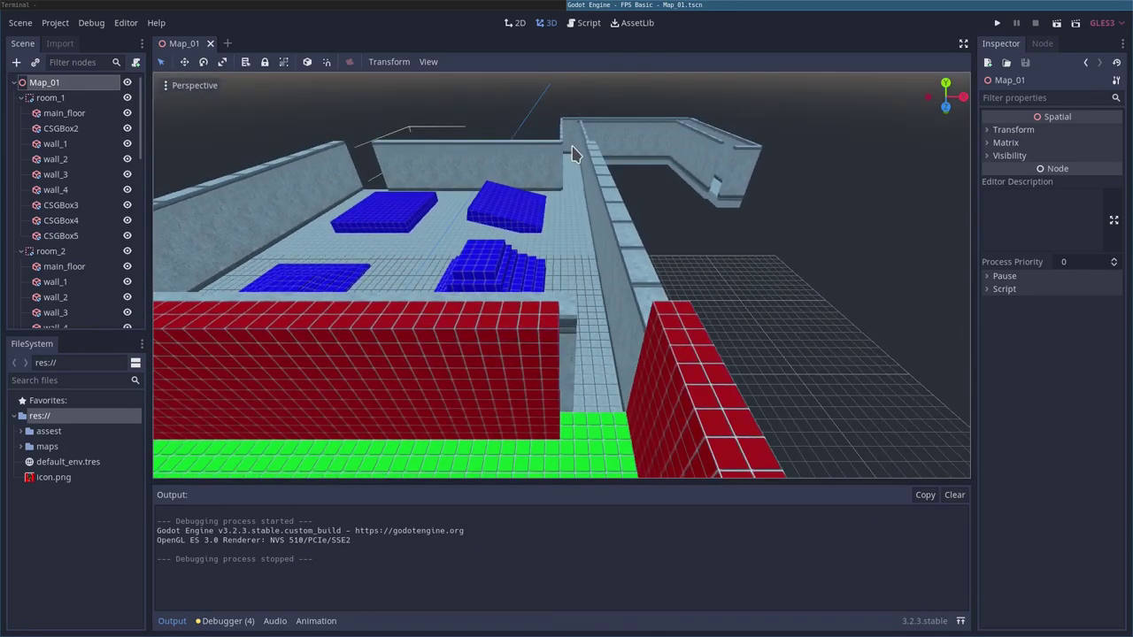
scroll(46, 235, "down", 3)
scroll(71, 235, "up", 3)
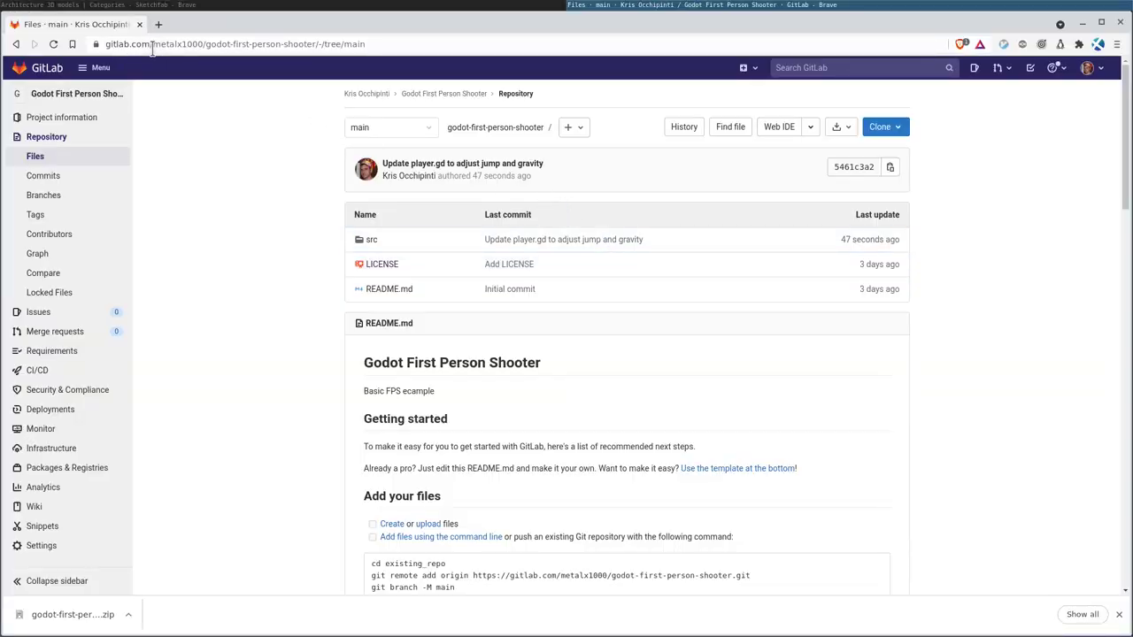
Step: Browse the GitLab repository's src folder and its assest subfolder
left_click_drag(152, 45, 198, 44)
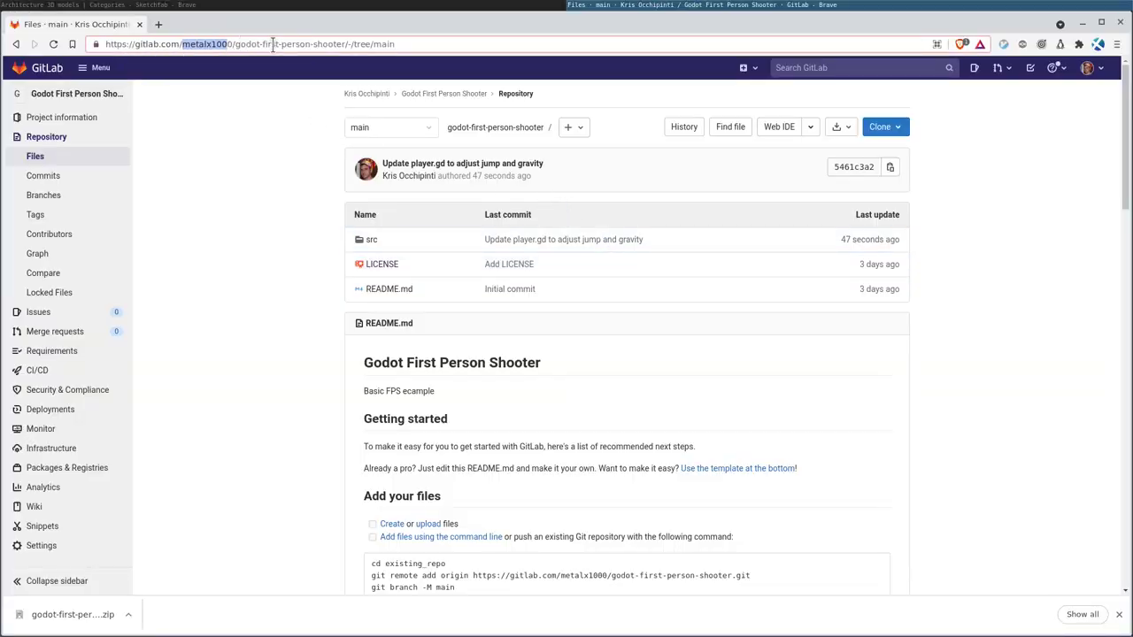
left_click(825, 372)
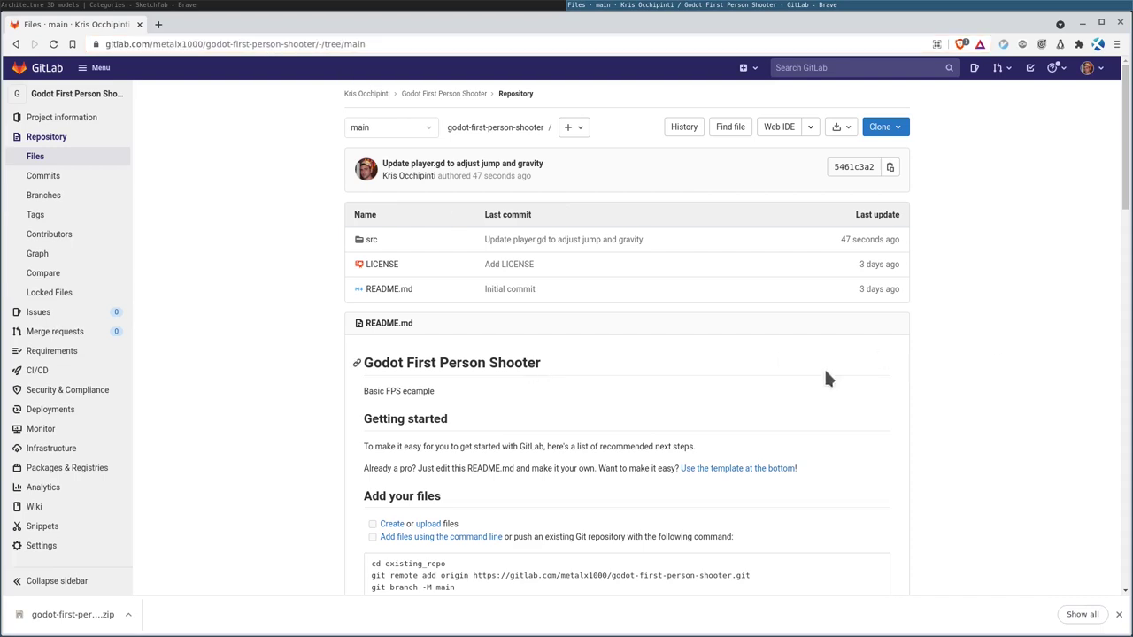
left_click(371, 240)
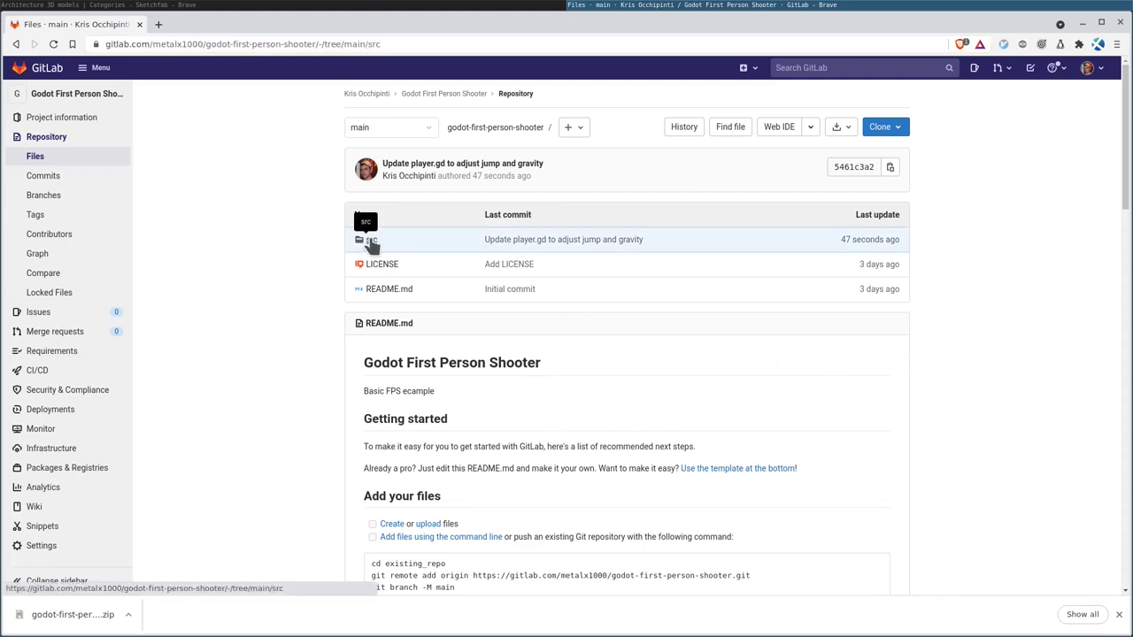
left_click(380, 290)
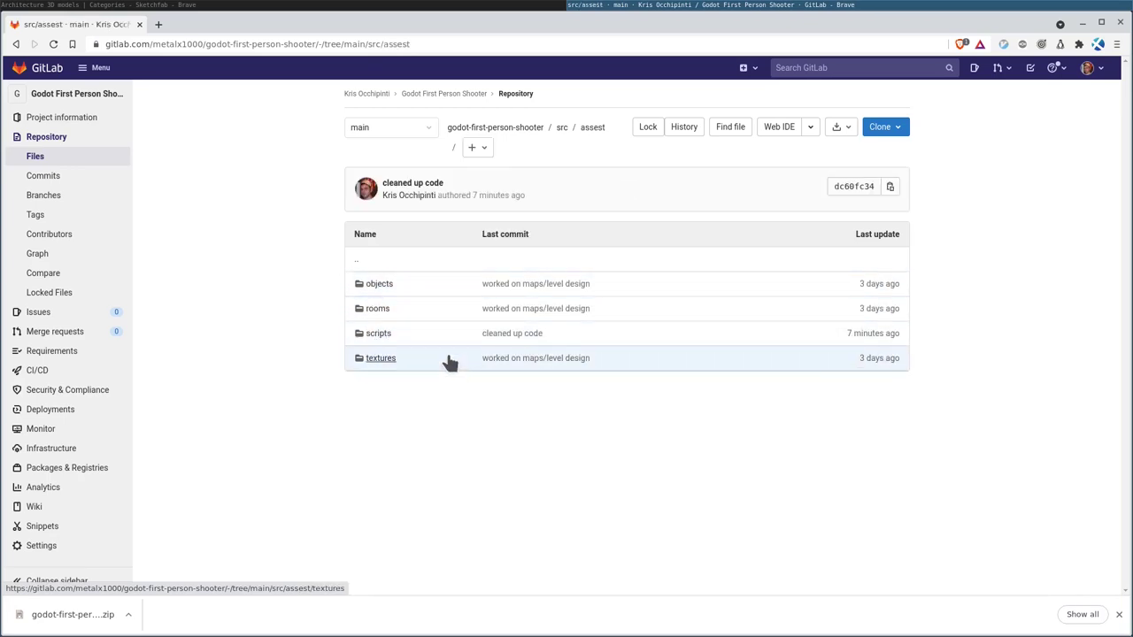
scroll(549, 7, "down", 1)
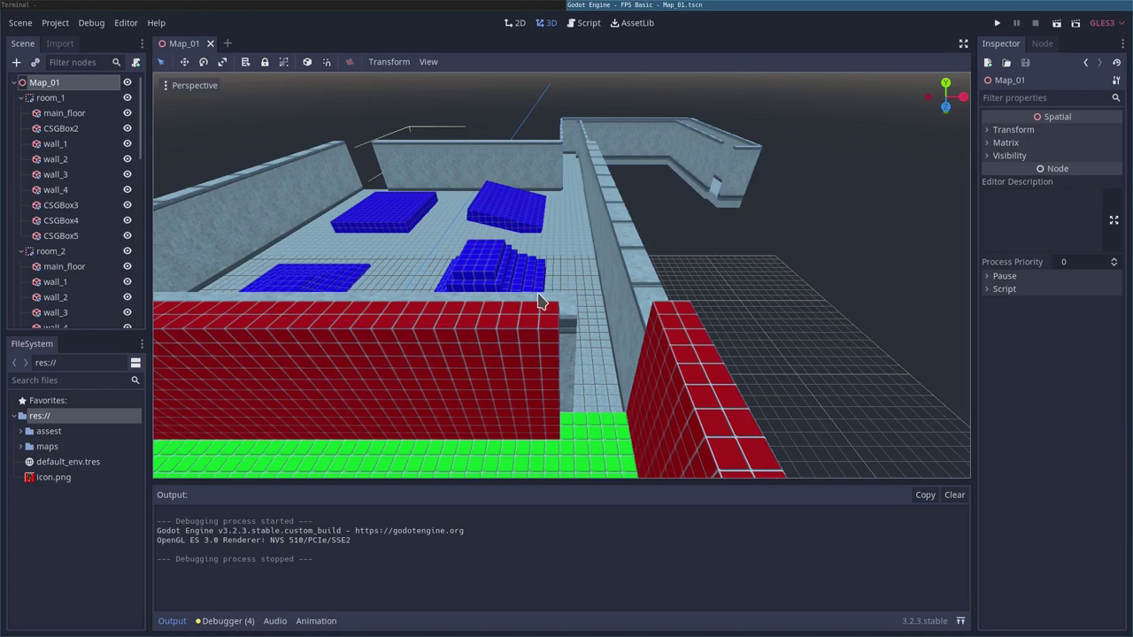
key("F5")
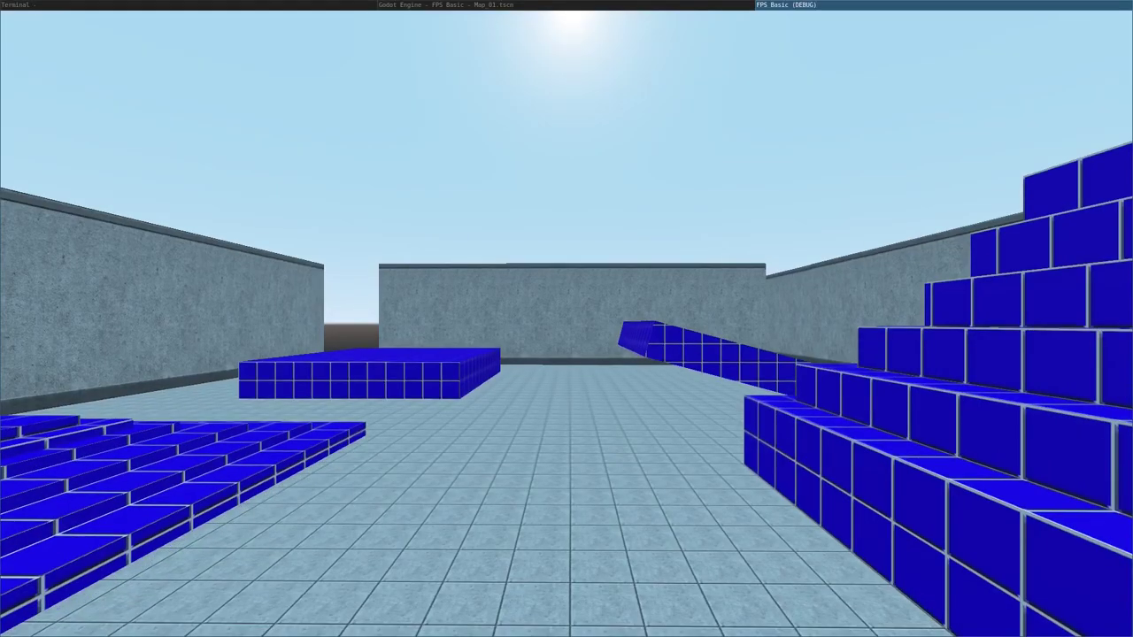
key("w")
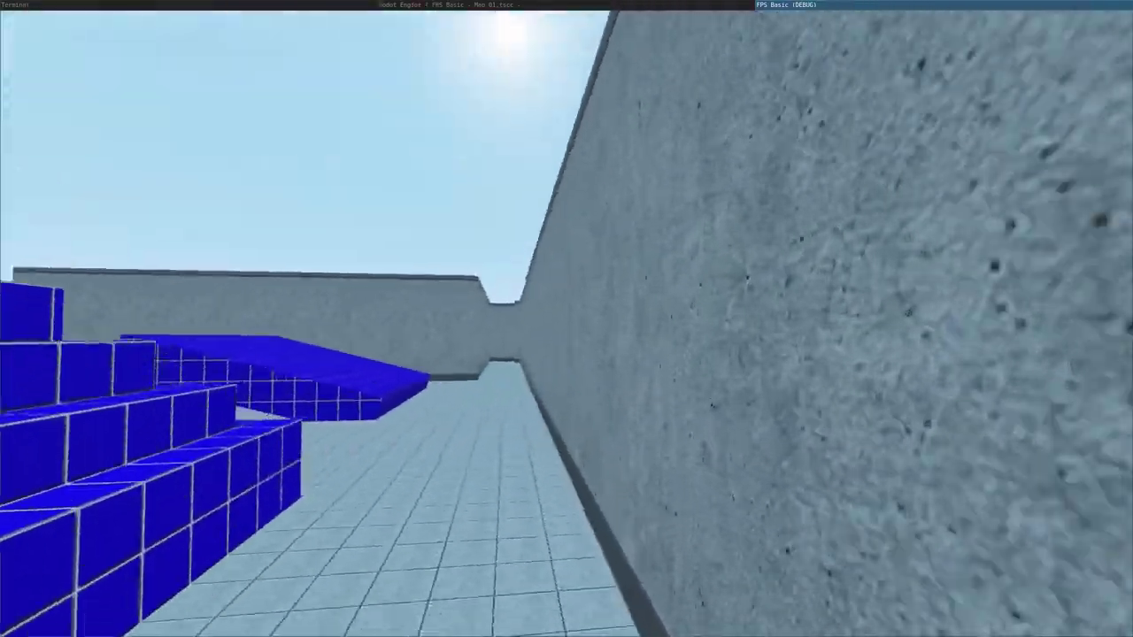
key("w")
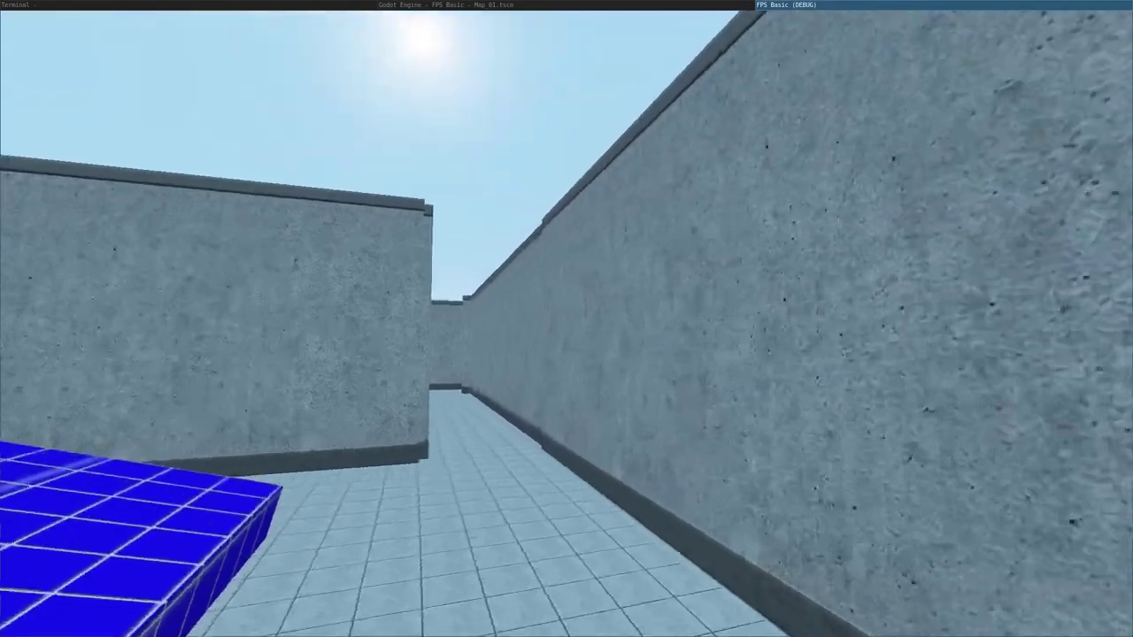
key("w")
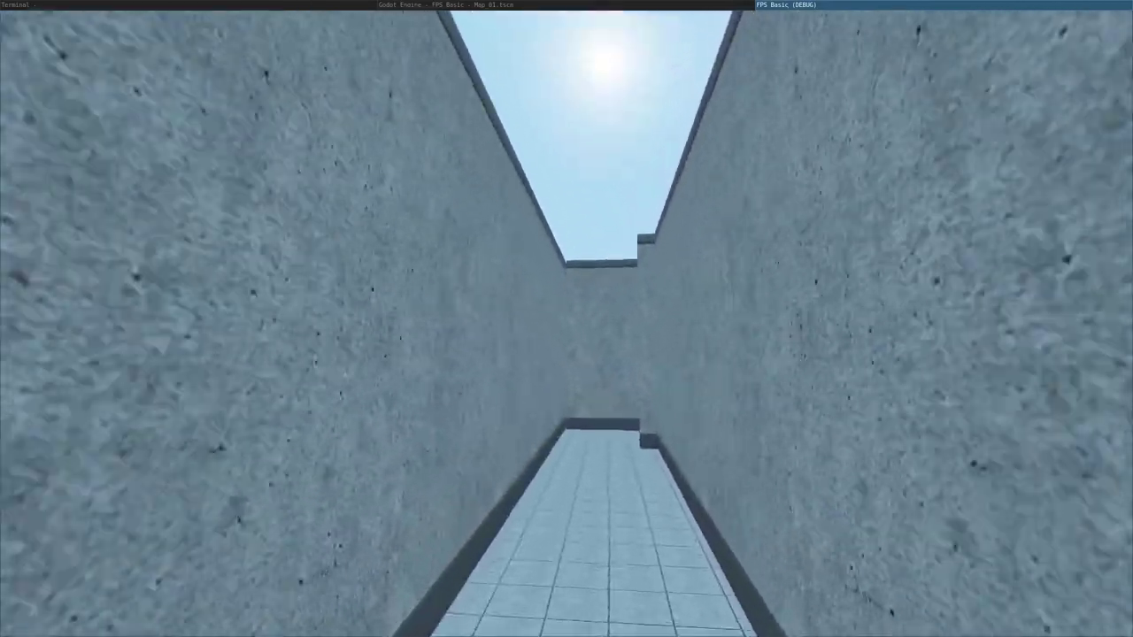
key("Escape")
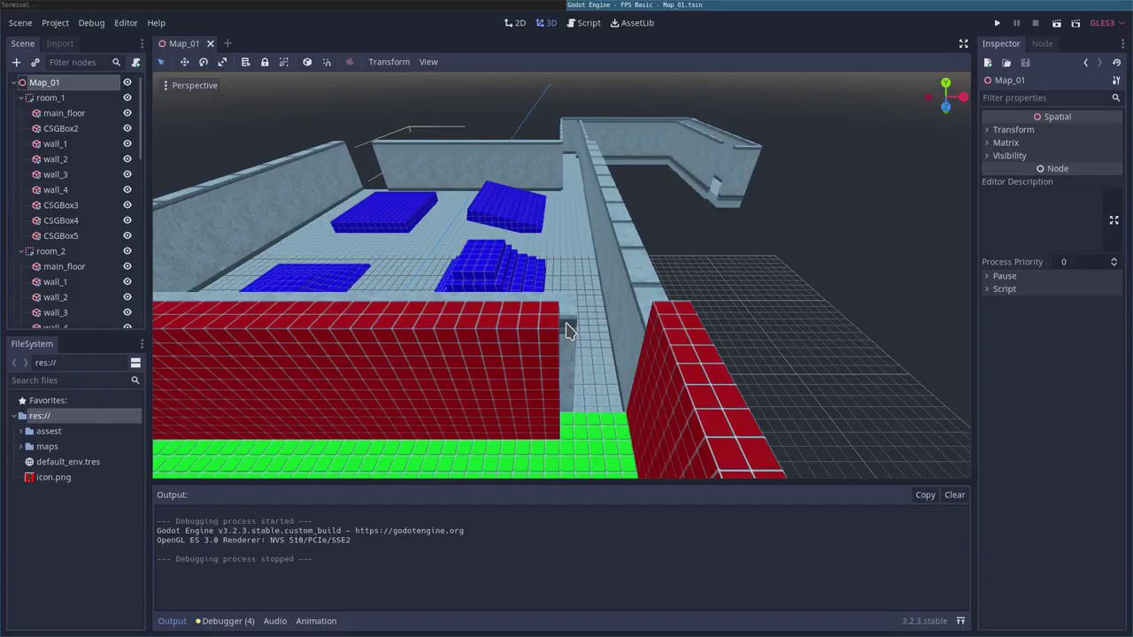